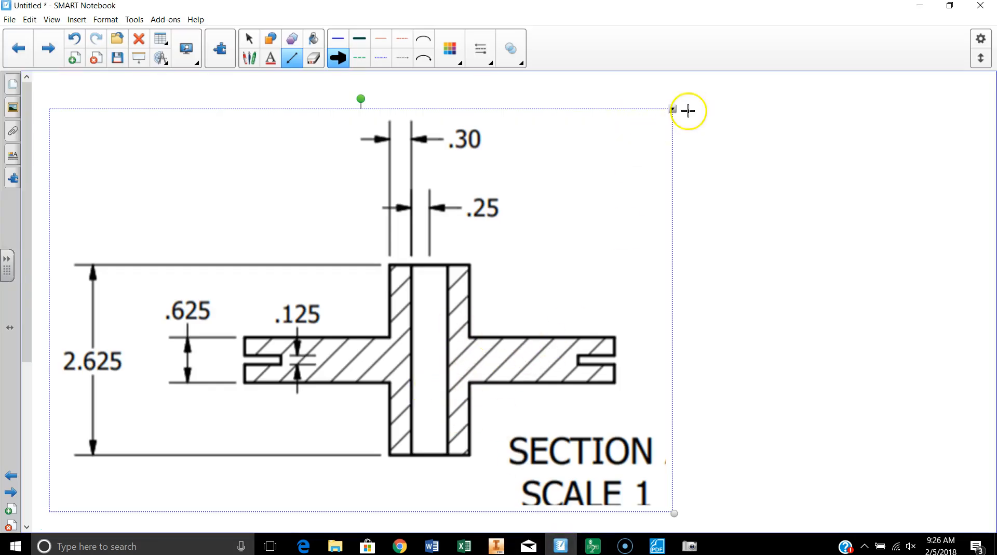
# Shrink the section-view picture to about three quarters of its size and reposition it near the middle of the page.
pyautogui.click(249, 38)
pyautogui.moveTo(429, 300)
pyautogui.mouseDown()
pyautogui.moveTo(574, 207)
pyautogui.moveTo(533, 262)
pyautogui.mouseUp()
pyautogui.moveTo(605, 315); pyautogui.dragTo(530, 270)
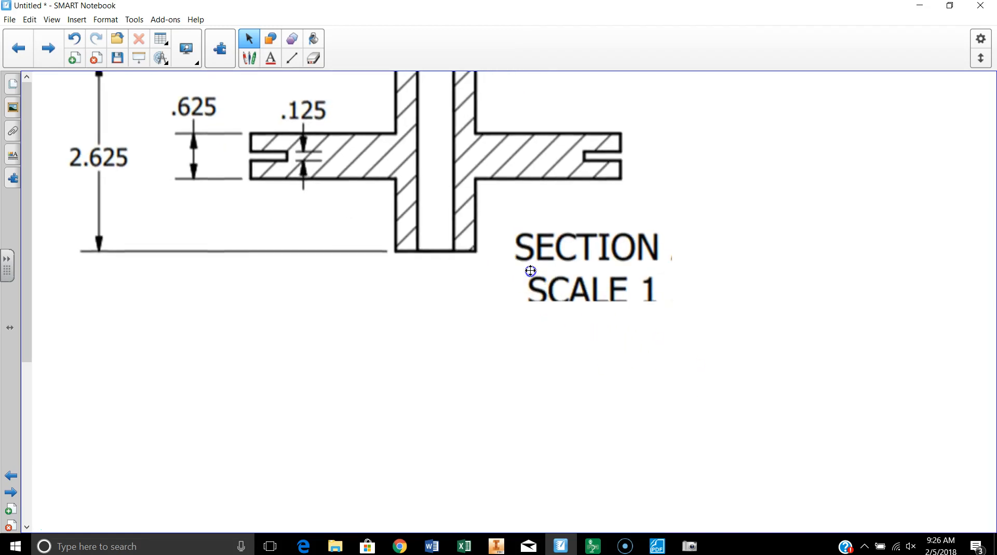
pyautogui.click(597, 301)
pyautogui.moveTo(680, 309); pyautogui.dragTo(523, 204)
pyautogui.moveTo(443, 196); pyautogui.dragTo(672, 392)
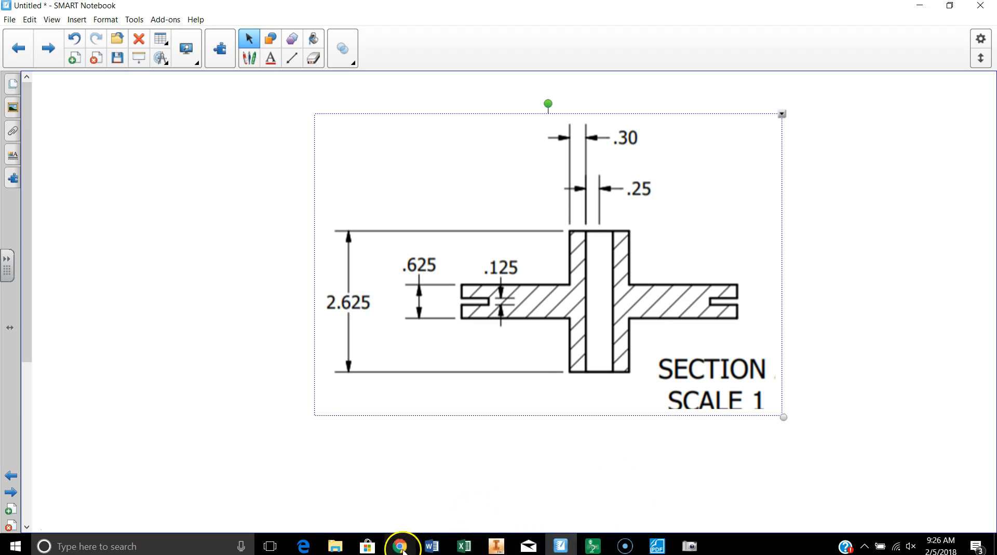
# Switch to Chrome, open Revolve_Practice_3.pdf to examine the section A-A dimensions, and return to SMART Notebook.
pyautogui.click(643, 519)
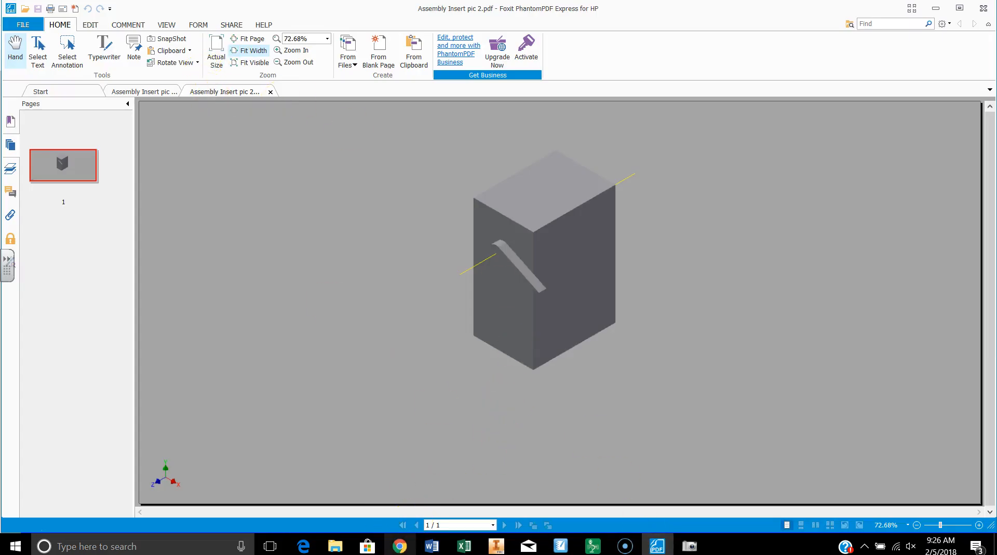
pyautogui.click(399, 546)
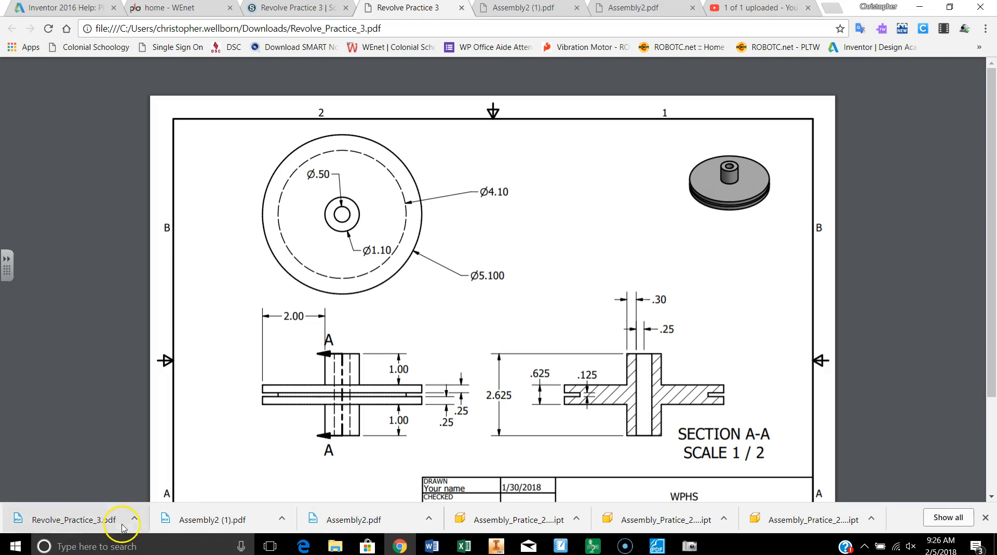
pyautogui.click(78, 517)
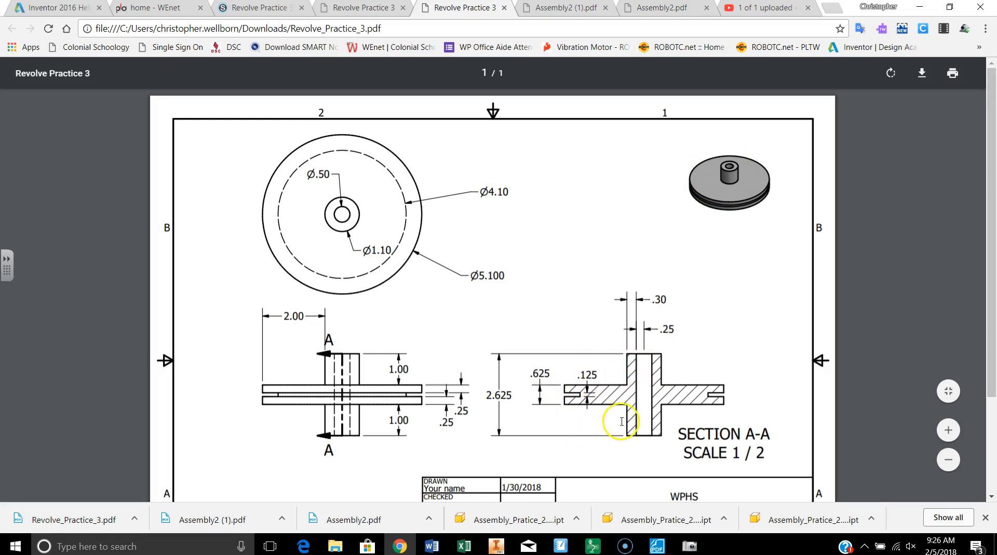
pyautogui.click(560, 545)
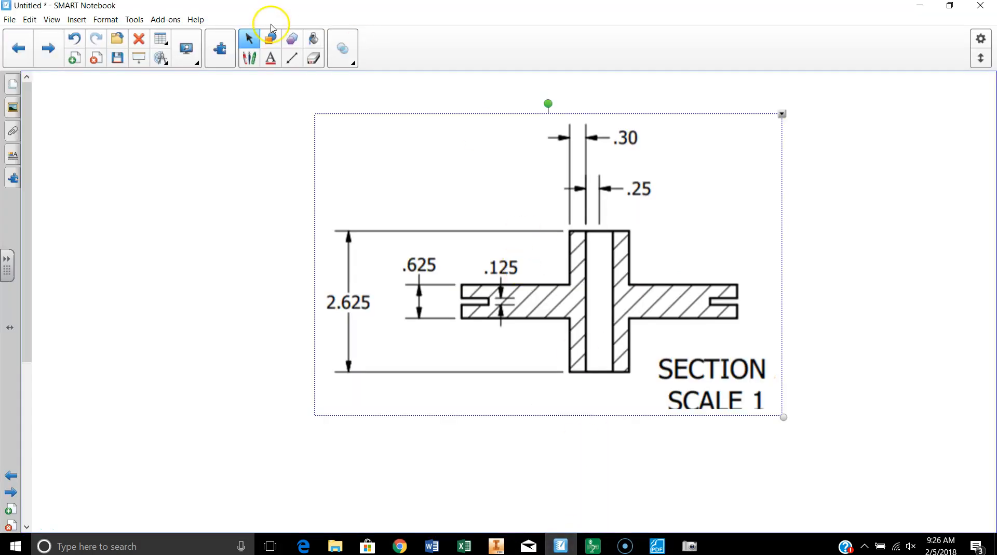
# Draw a vertical blue dotted line through the centre of the hub's bore, extending past both ends of the section.
pyautogui.click(218, 127)
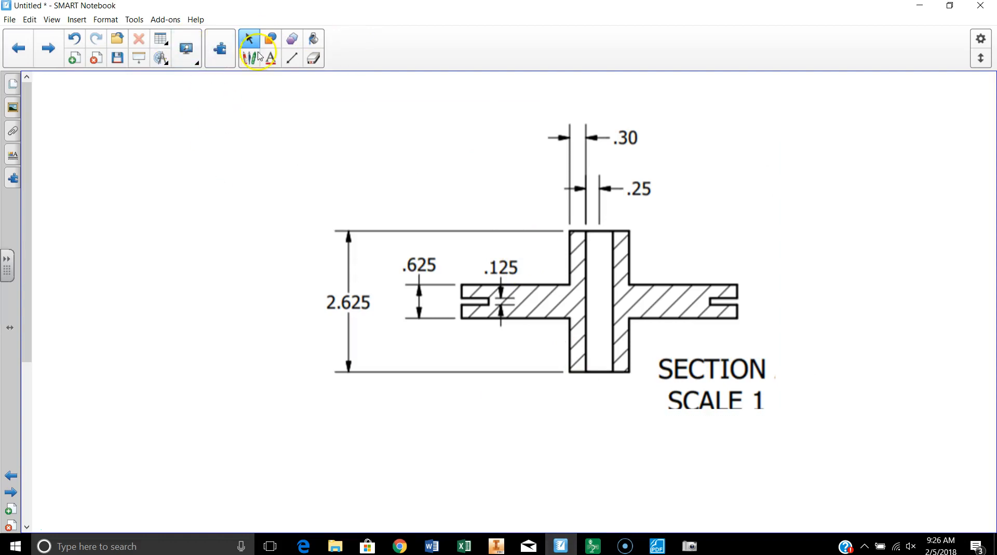
pyautogui.click(287, 59)
pyautogui.click(383, 59)
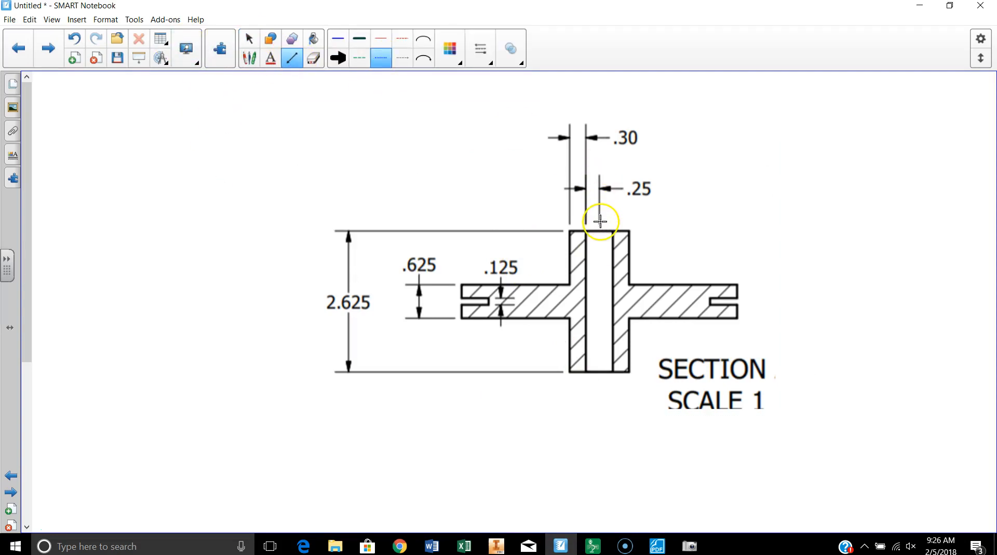
pyautogui.moveTo(617, 334); pyautogui.dragTo(603, 430)
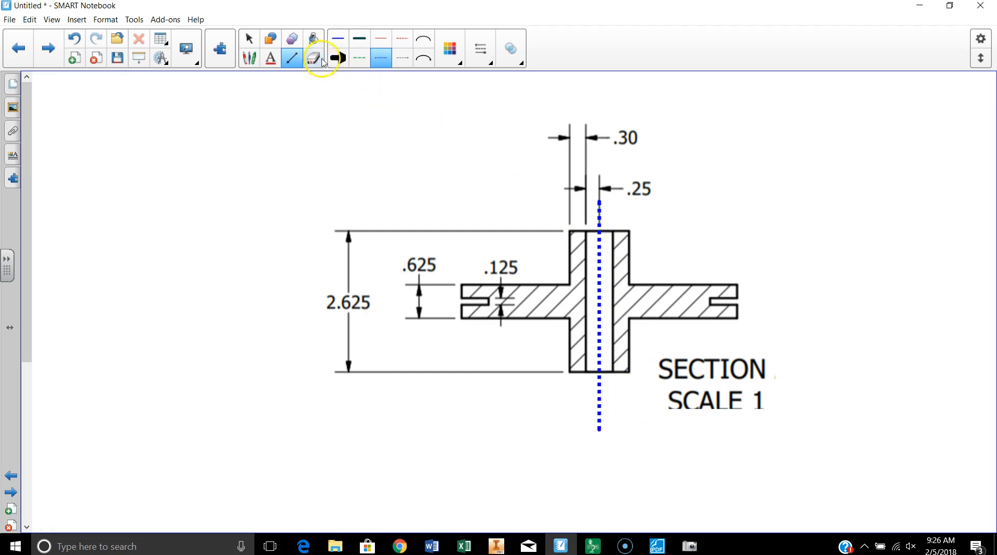
# Draw a thick black arrow and move it to the blank area beside the section view, pointing toward the drawing.
pyautogui.click(338, 59)
pyautogui.moveTo(243, 139); pyautogui.dragTo(340, 161)
pyautogui.click(249, 50)
pyautogui.moveTo(273, 153)
pyautogui.mouseDown()
pyautogui.moveTo(472, 359)
pyautogui.moveTo(515, 351)
pyautogui.moveTo(471, 314)
pyautogui.moveTo(395, 312)
pyautogui.moveTo(404, 294)
pyautogui.moveTo(392, 279)
pyautogui.moveTo(474, 267)
pyautogui.moveTo(498, 213)
pyautogui.moveTo(517, 210)
pyautogui.moveTo(518, 359)
pyautogui.moveTo(212, 283)
pyautogui.moveTo(201, 232)
pyautogui.mouseUp()
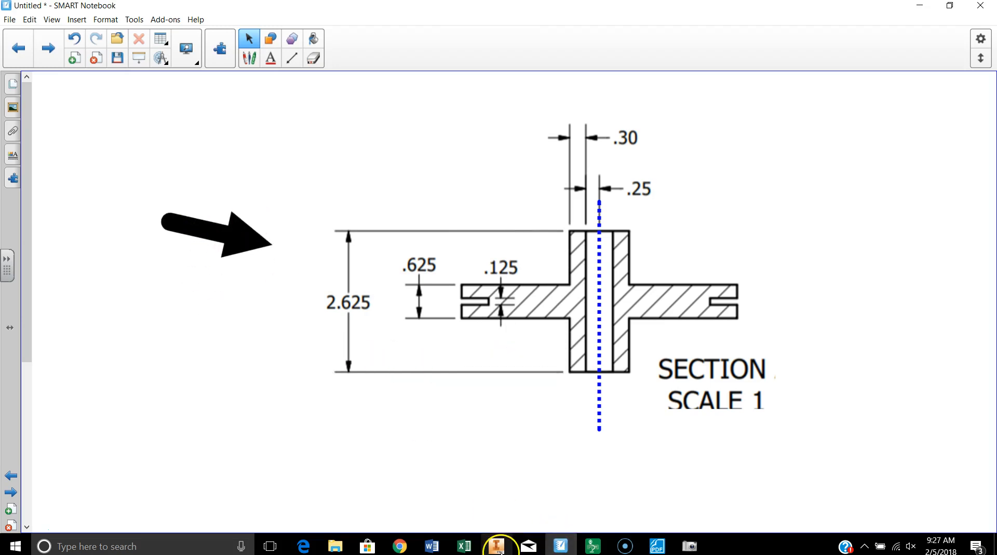
# Switch to Inventor and start a 2D sketch on the front plane of Part4.
pyautogui.moveTo(497, 548)
pyautogui.click(483, 452)
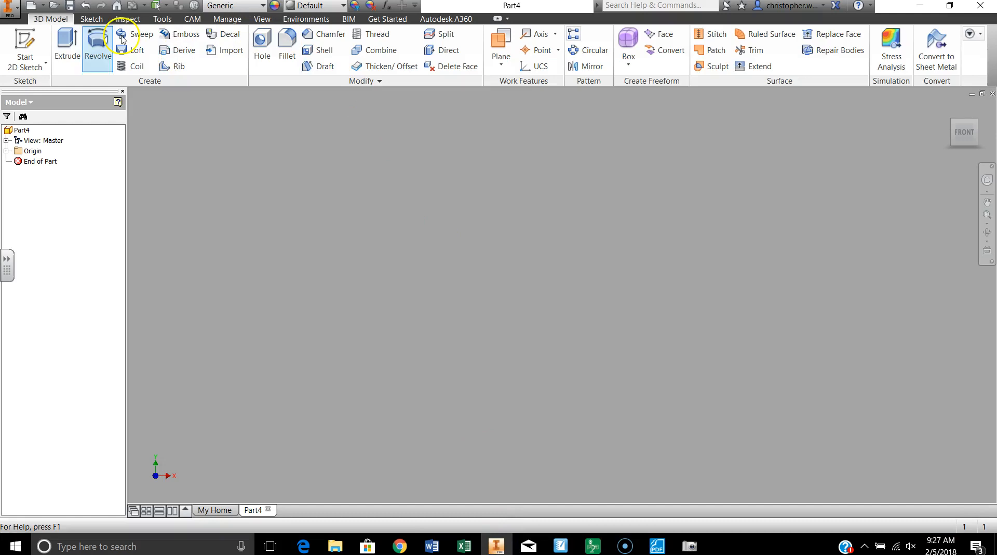
pyautogui.click(25, 46)
pyautogui.click(507, 183)
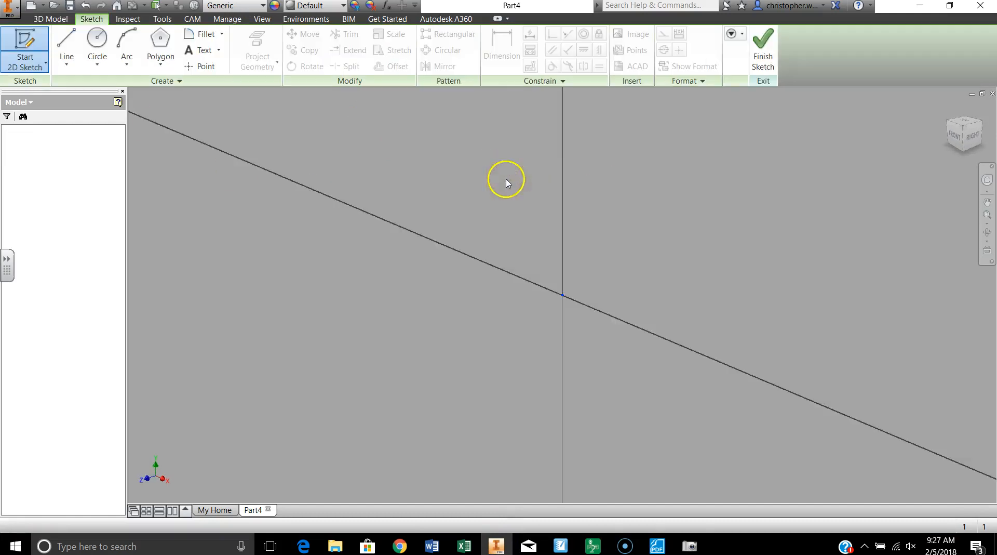
# Sketch connected lines from the origin: about 0.325 in left, 0.853 in up, and 2.153 in left.
pyautogui.click(73, 44)
pyautogui.click(562, 294)
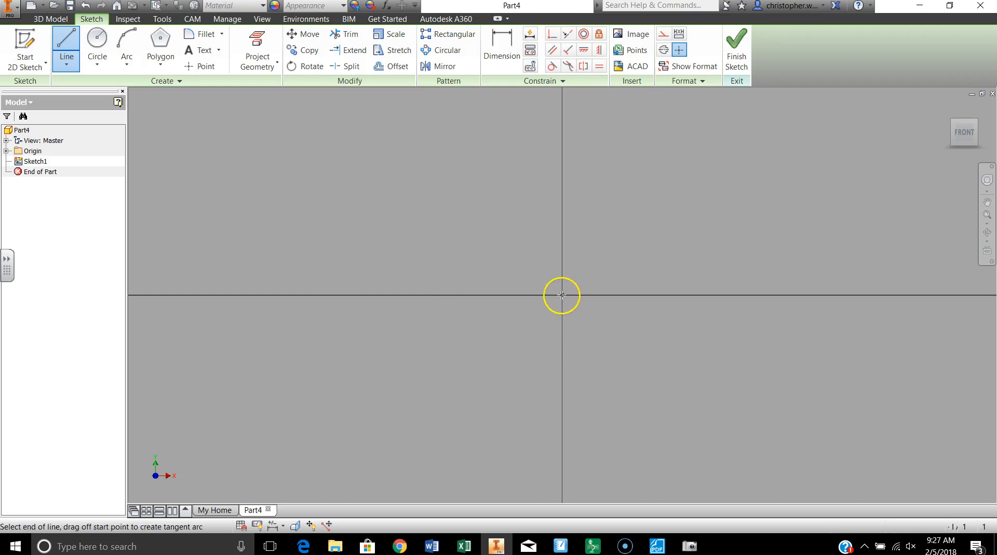
pyautogui.click(464, 295)
pyautogui.scroll(-3, 463, 204)
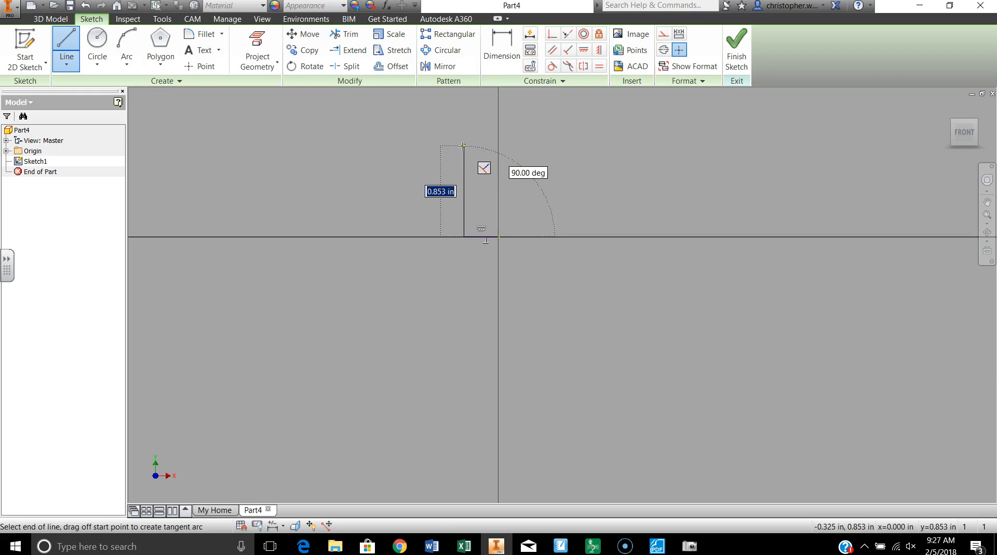
pyautogui.click(463, 146)
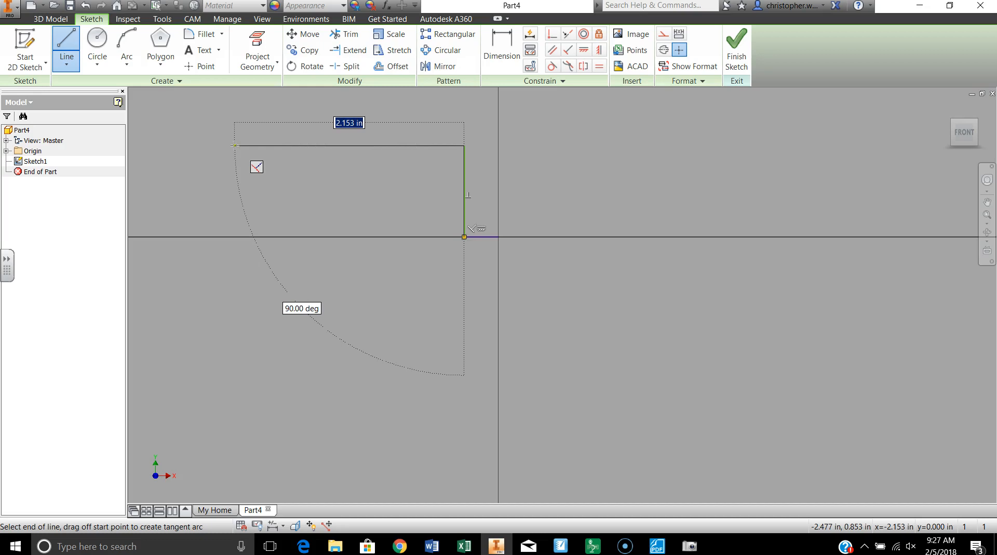
pyautogui.click(235, 146)
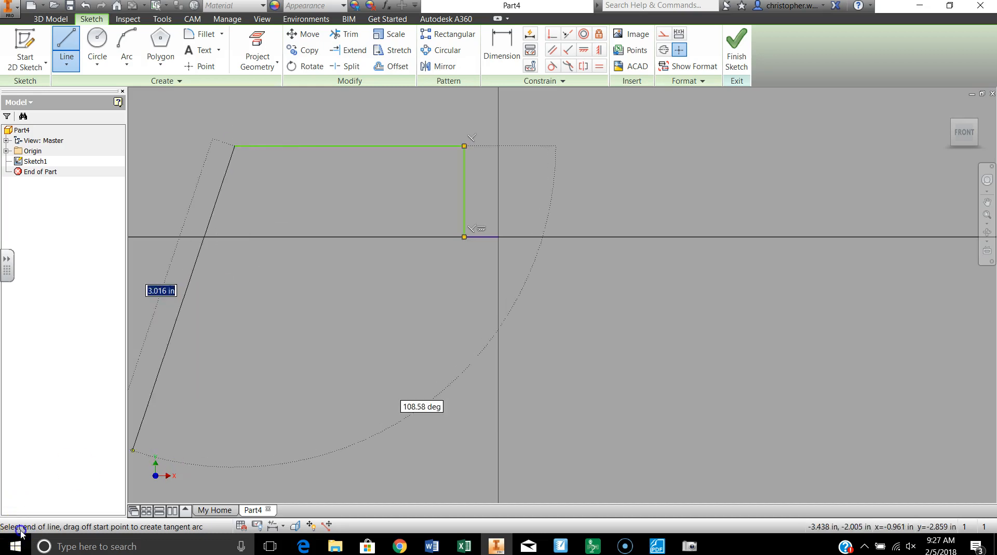
# Continue the profile around the rim groove: about 0.287 in up, 0.549 in right, 0.157 in up, 0.549 in left, and 0.19 in up.
pyautogui.scroll(-2, 238, 172)
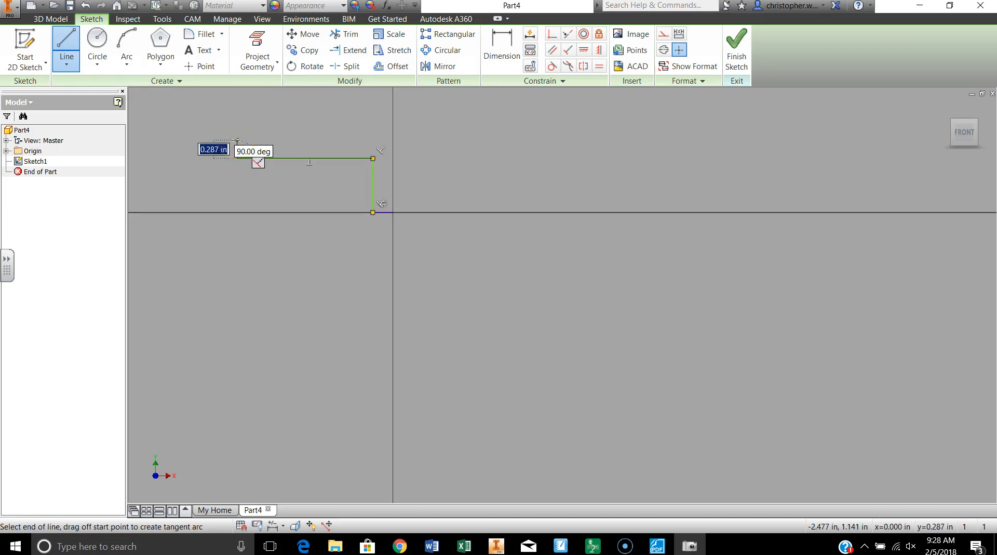
pyautogui.click(237, 140)
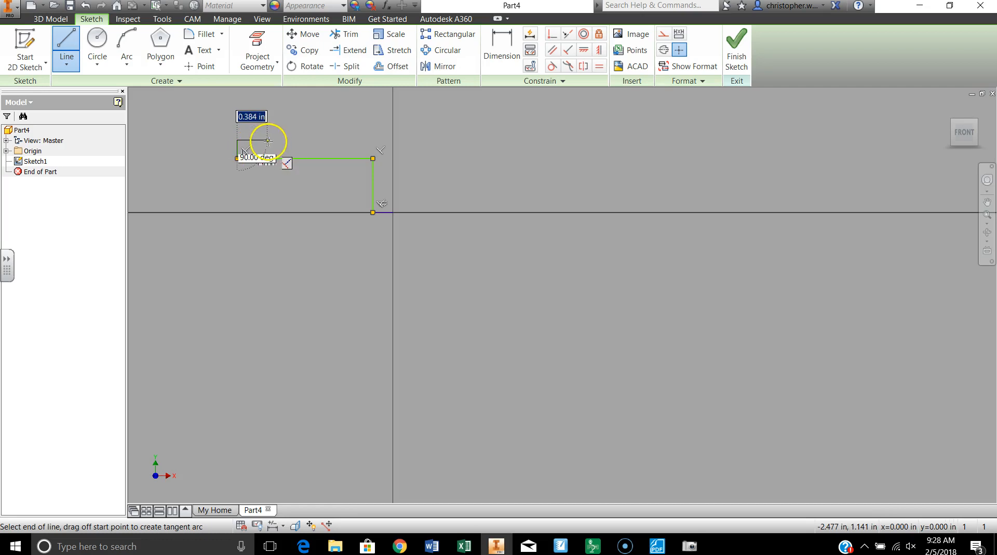
pyautogui.click(271, 140)
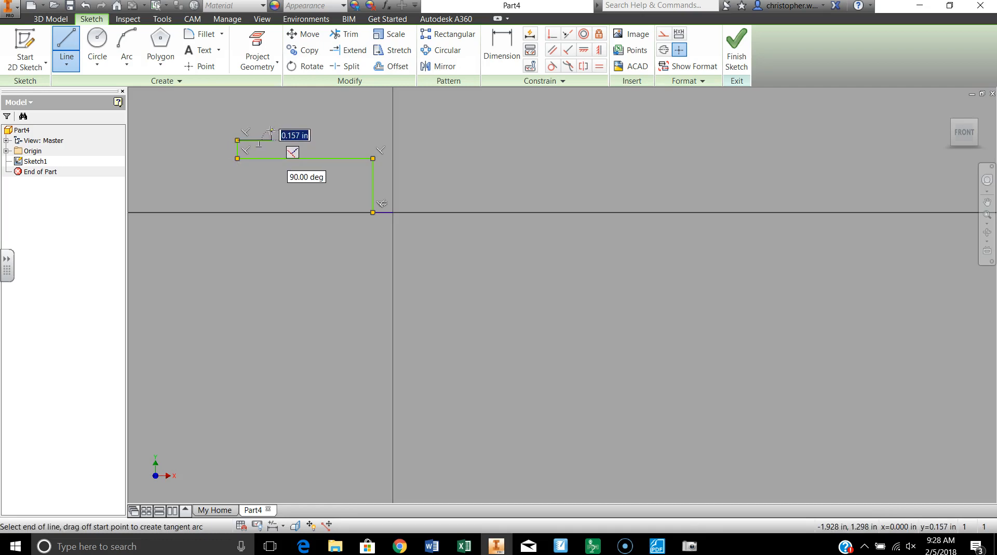
pyautogui.click(271, 131)
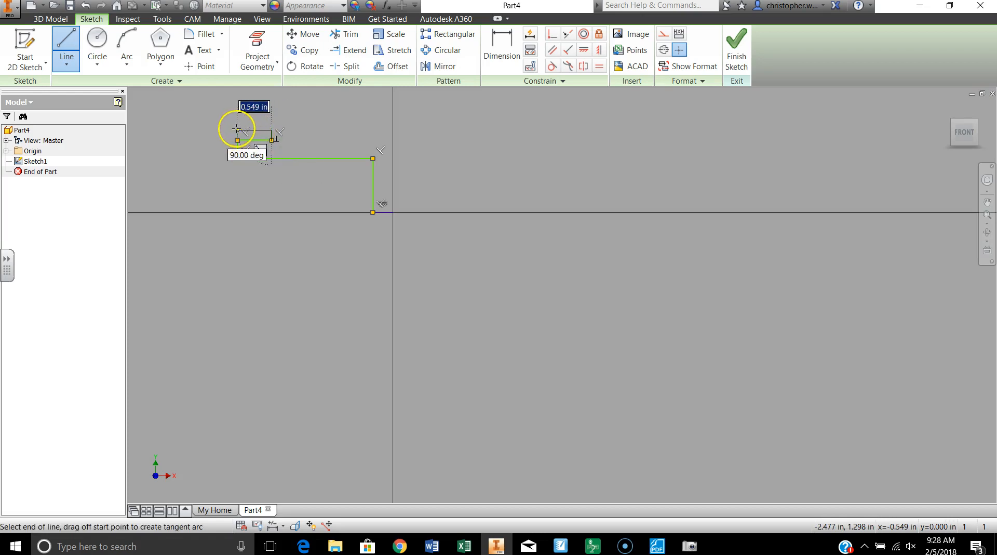
pyautogui.scroll(4, 236, 128)
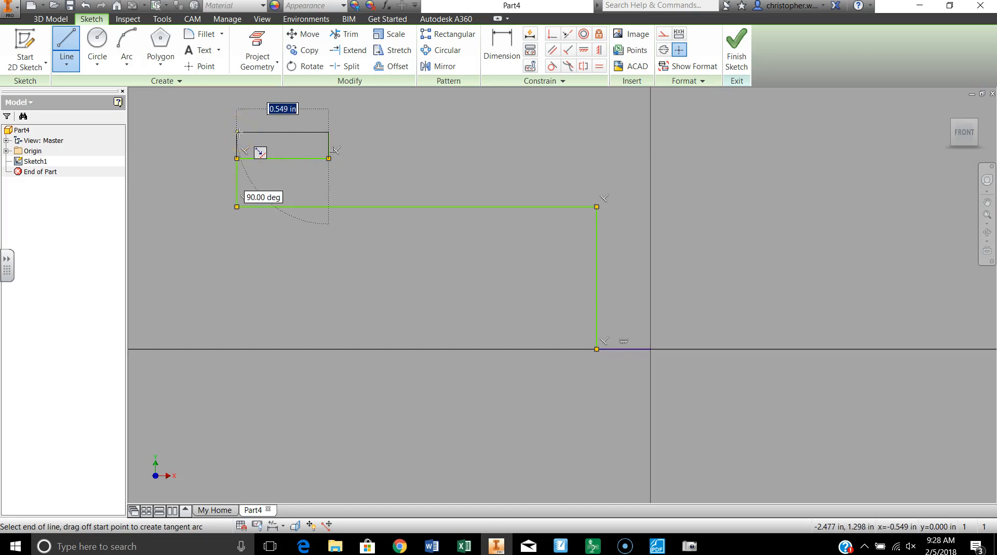
pyautogui.click(237, 132)
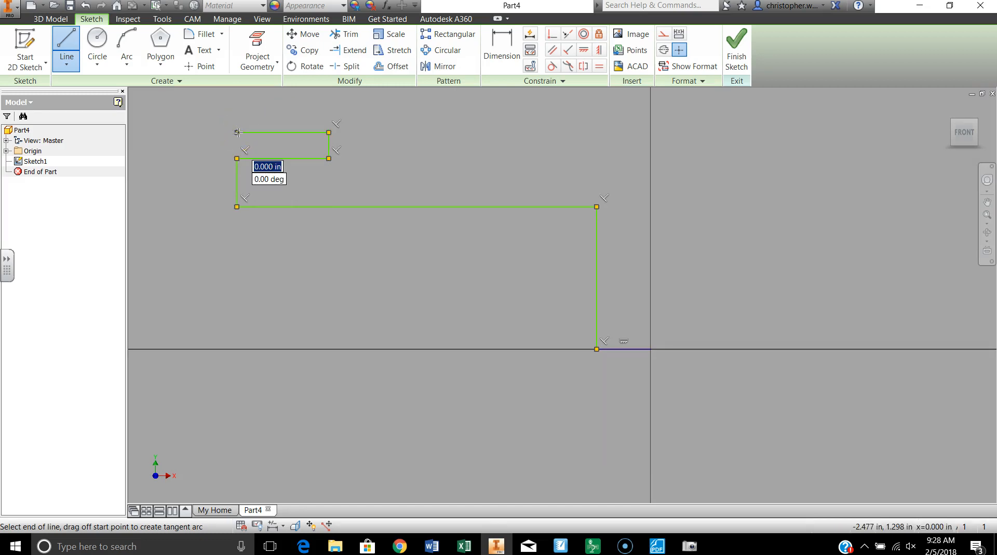
pyautogui.click(238, 100)
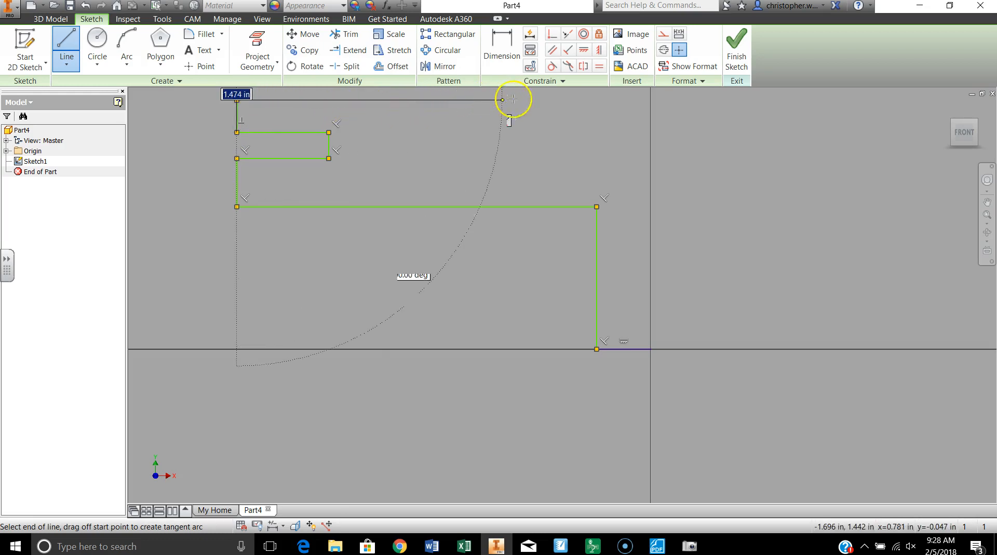
# Close the profile with lines about 2.153 in right, 0.751 in up, 0.325 in right, and 2.239 in down to the origin.
pyautogui.moveTo(530, 114); pyautogui.dragTo(521, 191, button='middle')
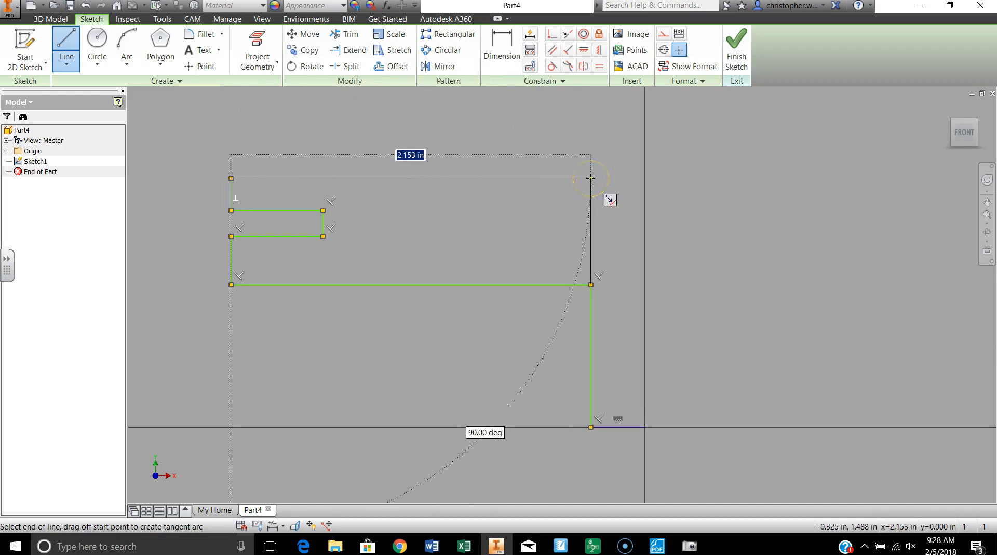
pyautogui.click(591, 178)
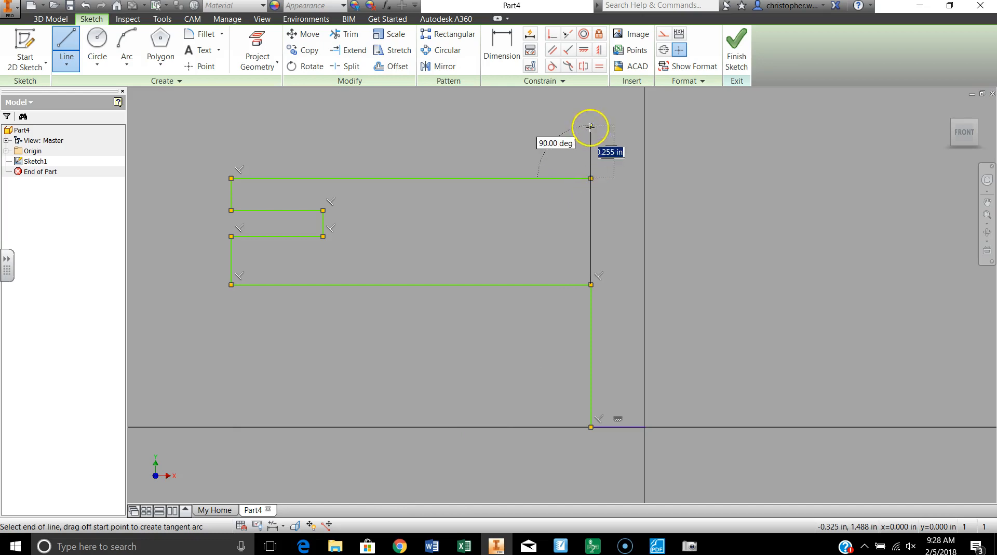
pyautogui.scroll(-2, 590, 137)
pyautogui.scroll(-3, 590, 136)
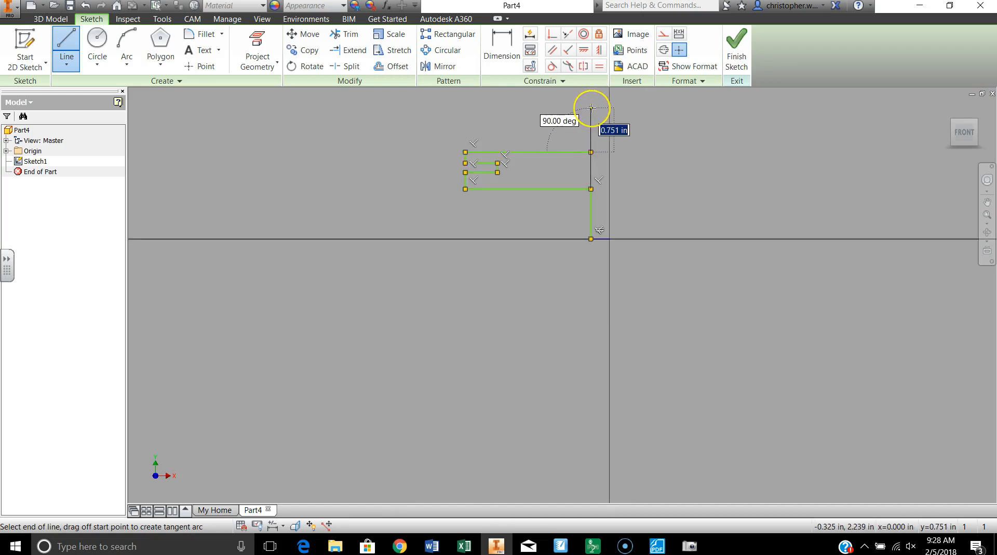
pyautogui.click(591, 107)
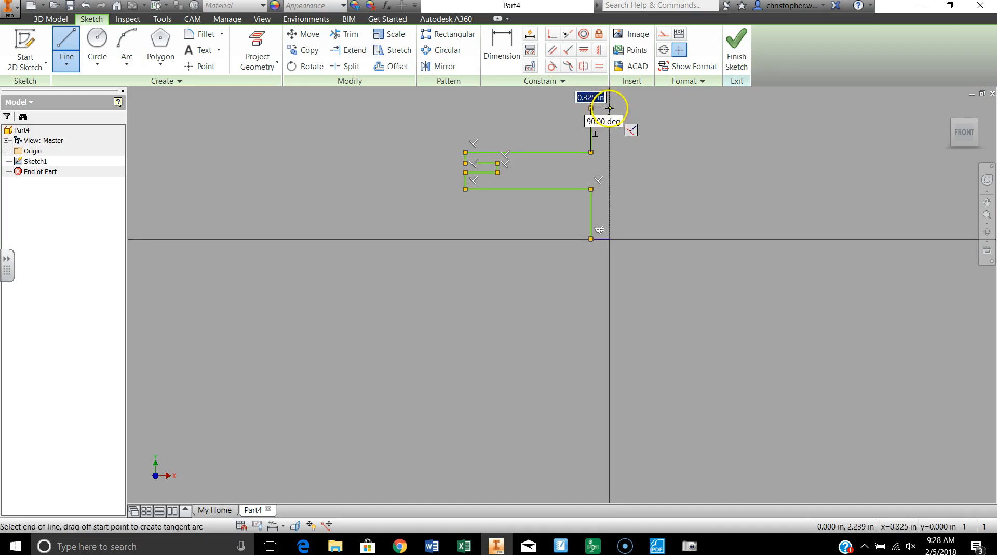
pyautogui.scroll(4, 609, 109)
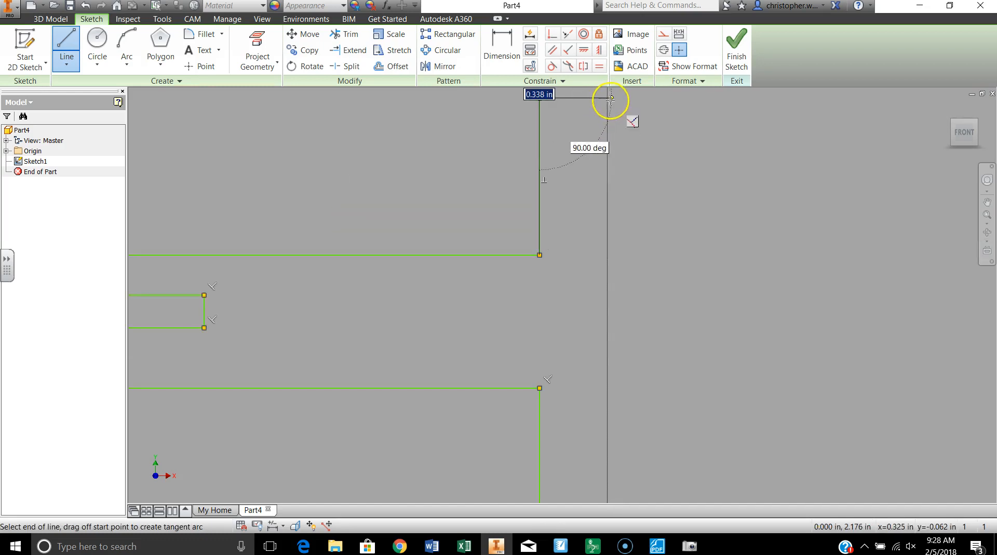
pyautogui.click(608, 98)
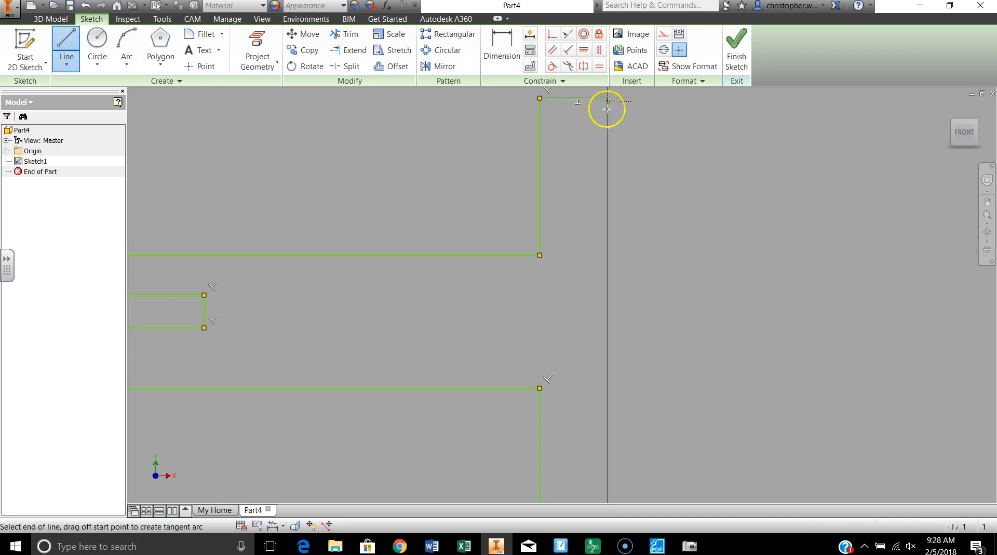
pyautogui.scroll(-2, 621, 310)
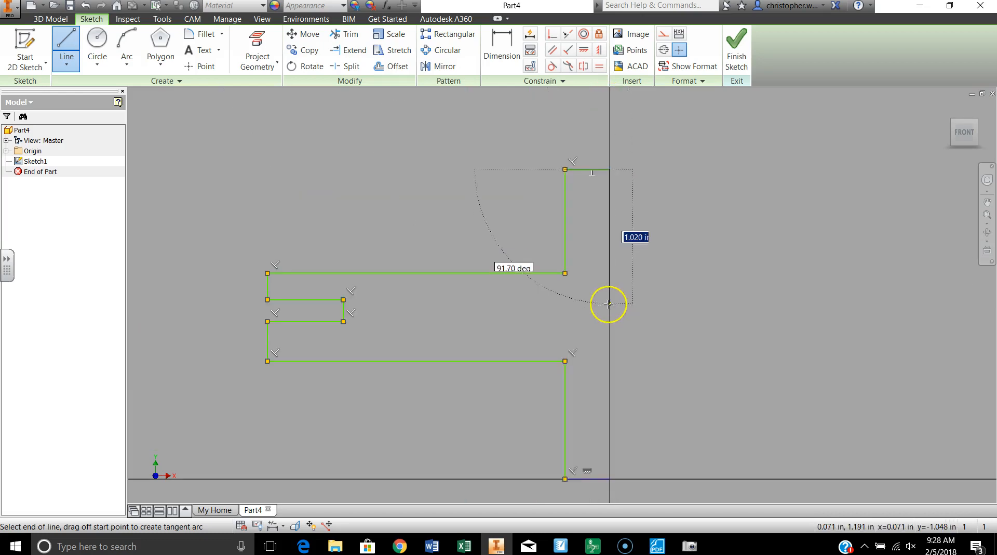
pyautogui.click(610, 479)
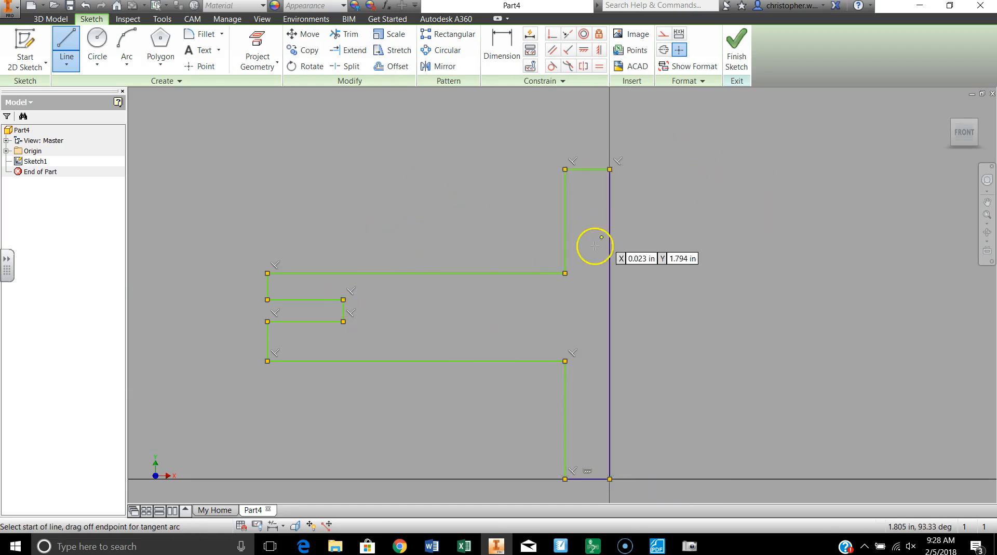
# Dimension the profile's short bottom edge at the origin to 0.3 in.
pyautogui.click(494, 50)
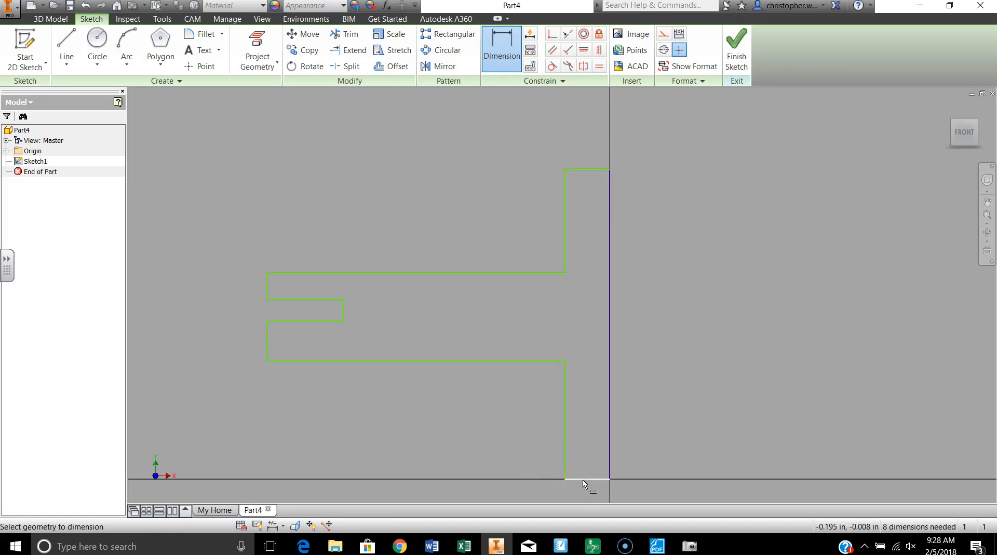
pyautogui.moveTo(691, 420); pyautogui.dragTo(699, 265, button='middle')
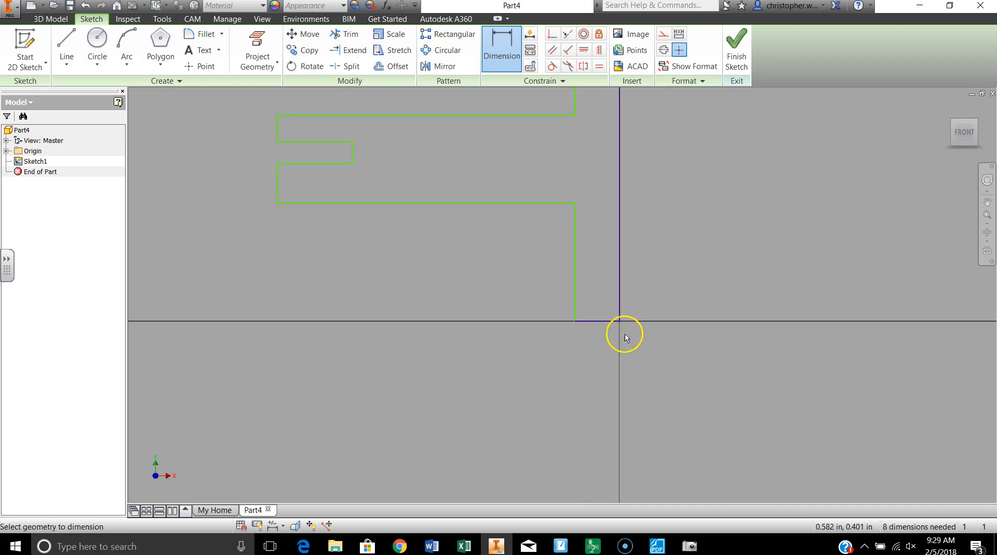
pyautogui.click(595, 322)
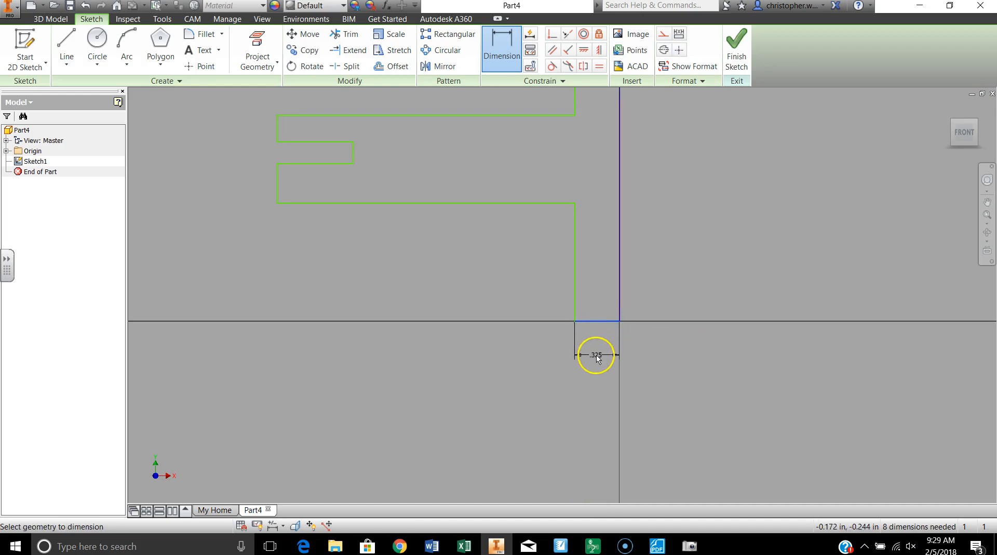
pyautogui.click(598, 358)
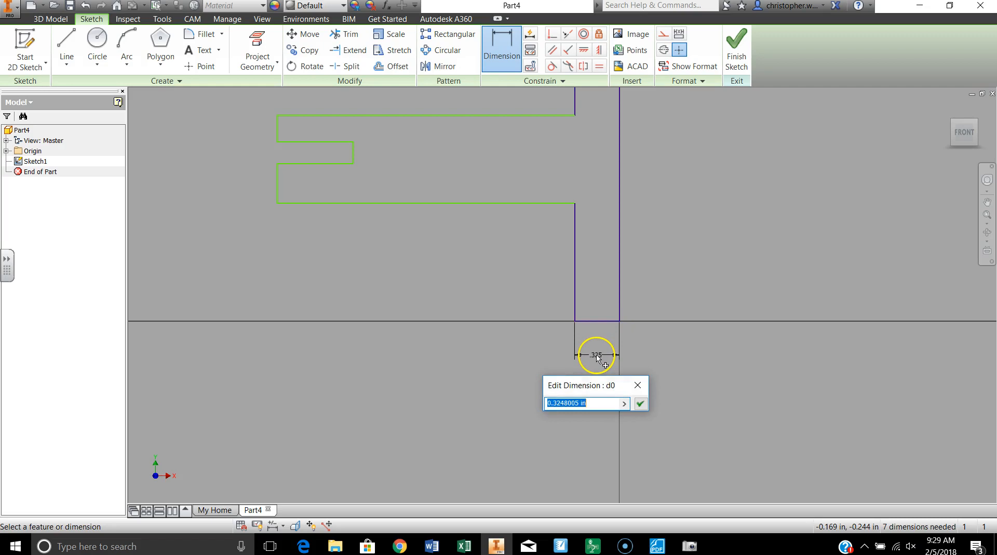
pyautogui.write('.3')
pyautogui.press('Return')
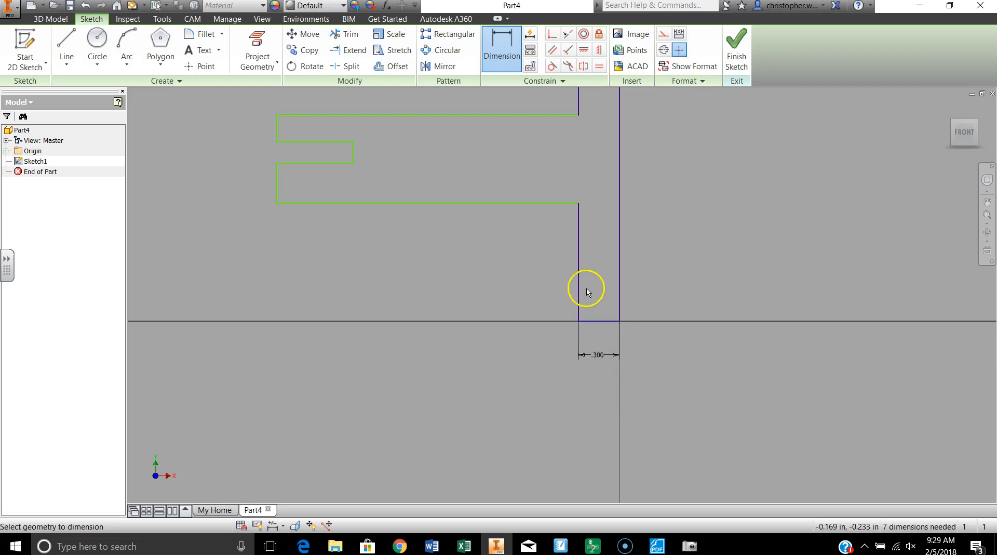
# Dimension the lower hub's outer vertical edge to 1 in and the web's lower horizontal edge to 2 in.
pyautogui.click(577, 276)
pyautogui.click(543, 281)
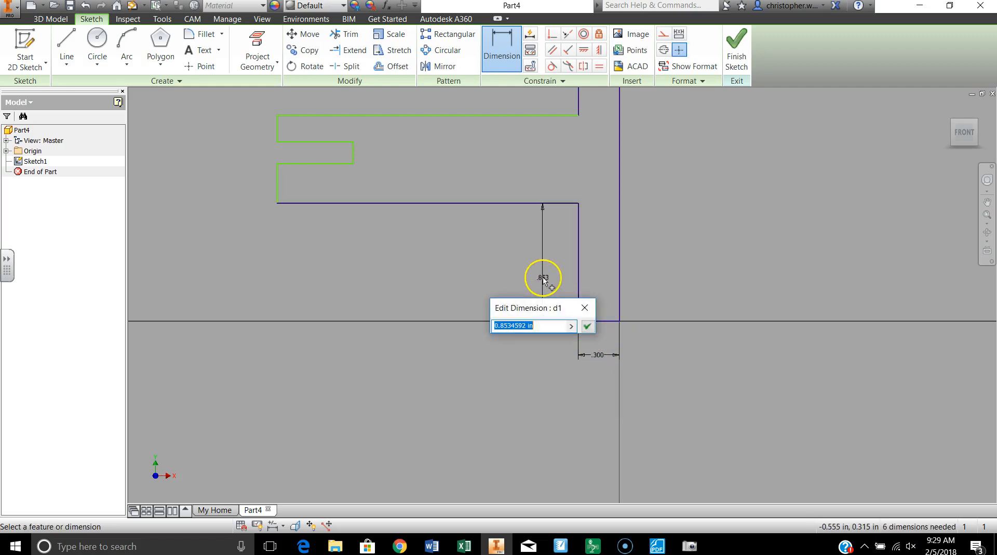
pyautogui.write('1')
pyautogui.press('Return')
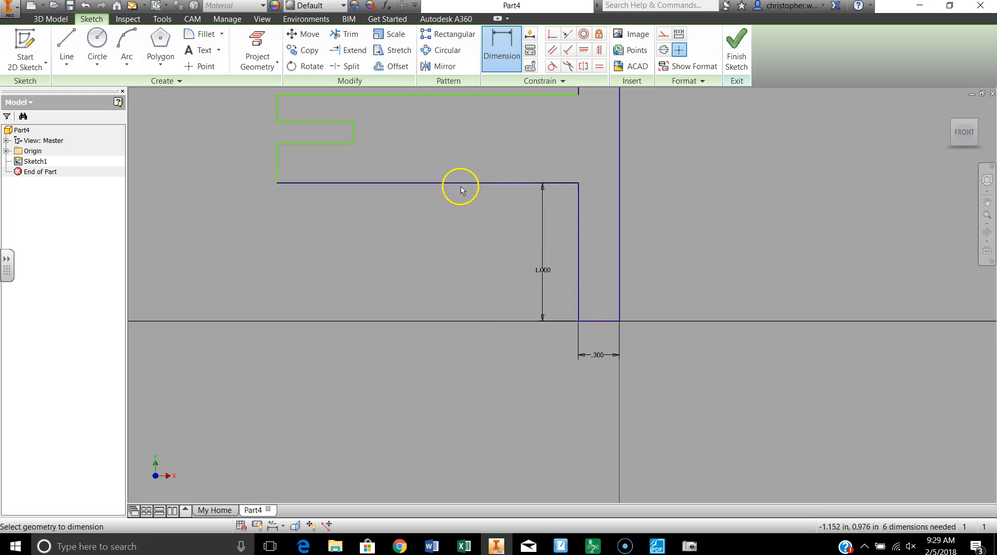
pyautogui.click(462, 184)
pyautogui.click(458, 206)
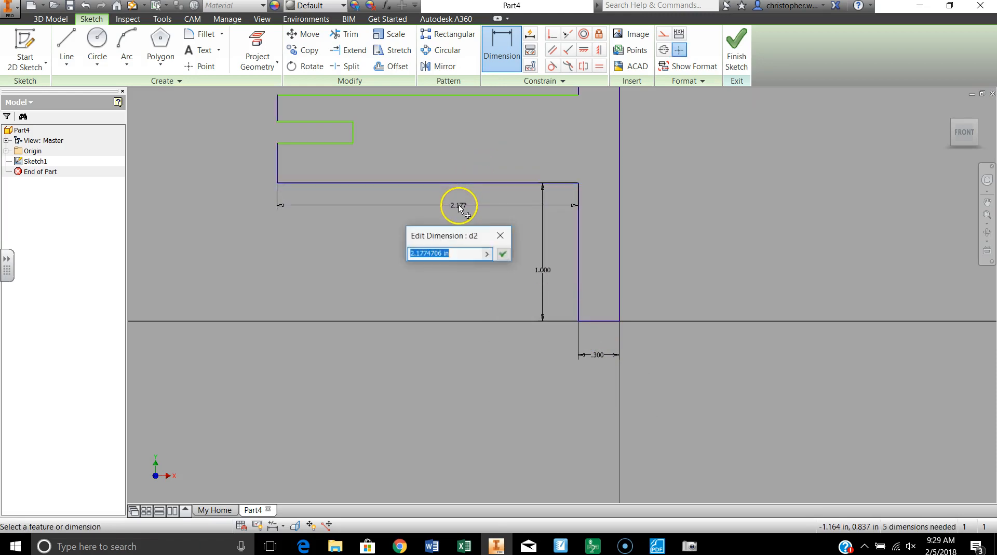
pyautogui.write('2')
pyautogui.press('Return')
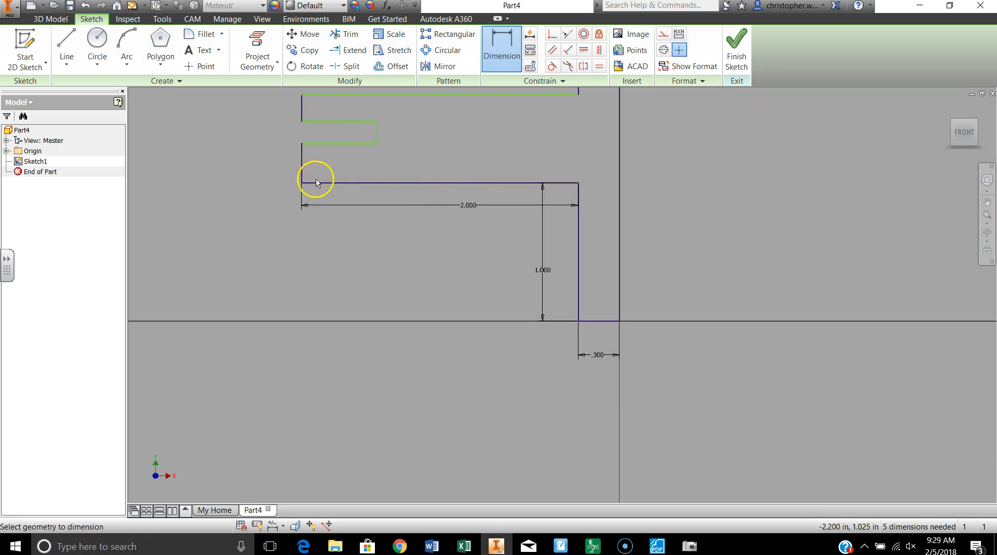
# Dimension the lower rim edge to 0.25 in and the groove's lower horizontal edge to 0.5 in.
pyautogui.click(302, 171)
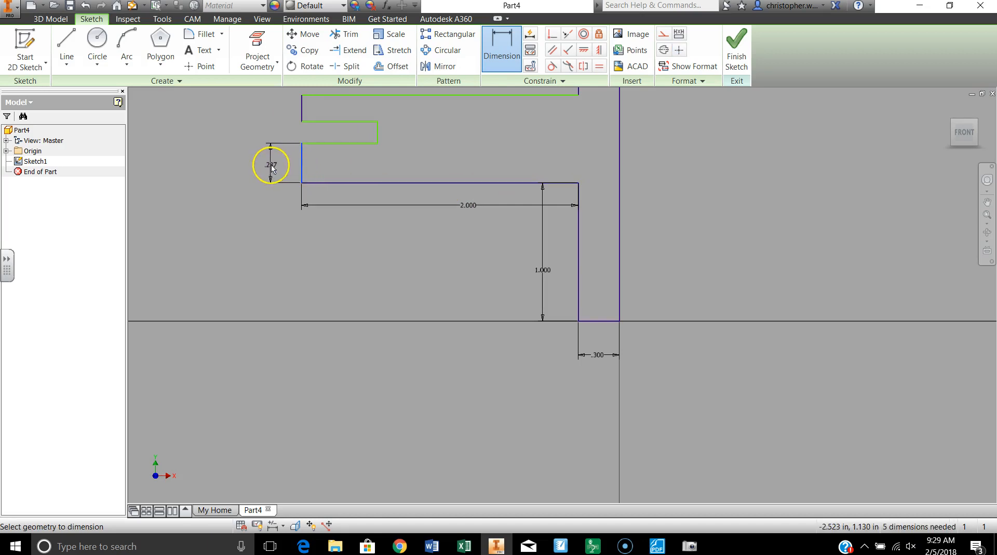
pyautogui.click(271, 166)
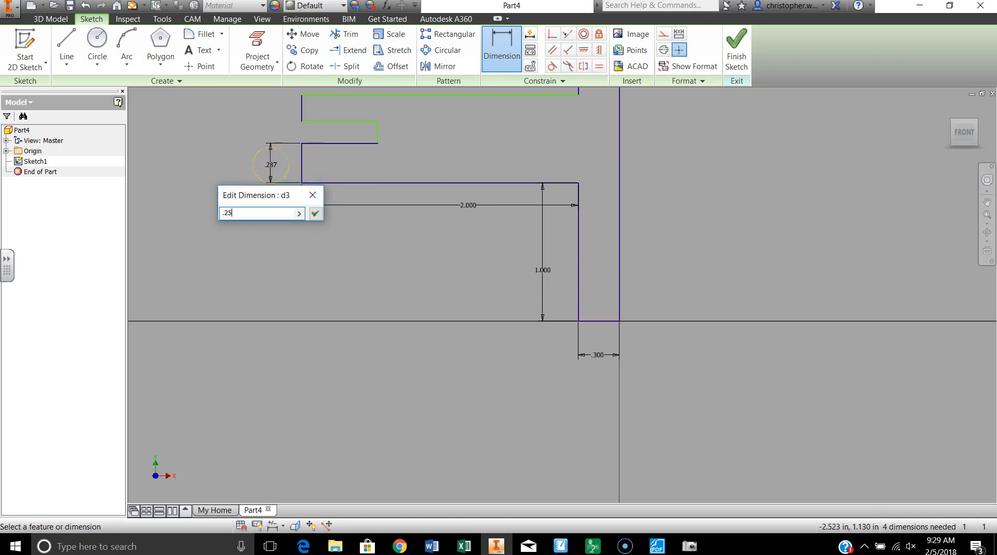
pyautogui.press('Return')
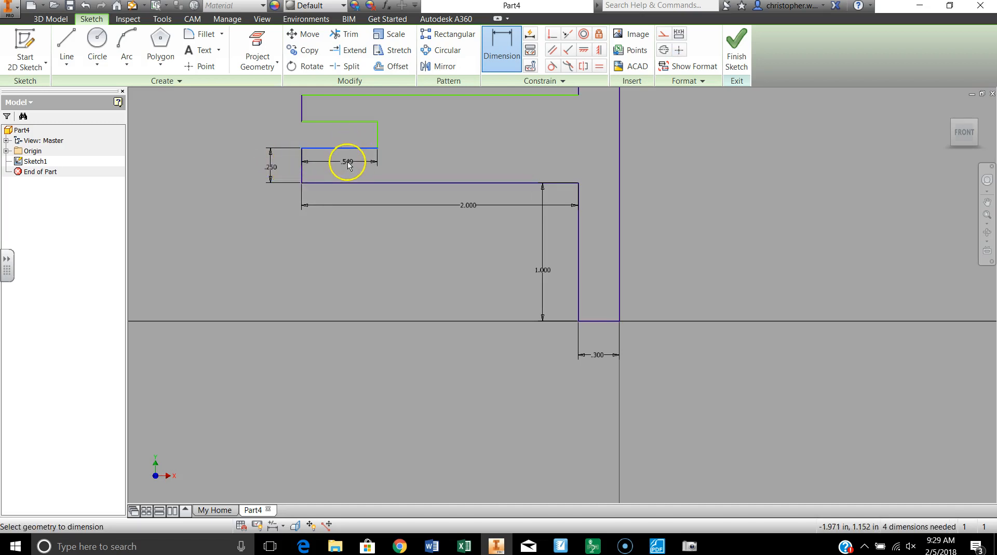
pyautogui.click(348, 163)
pyautogui.press('Return')
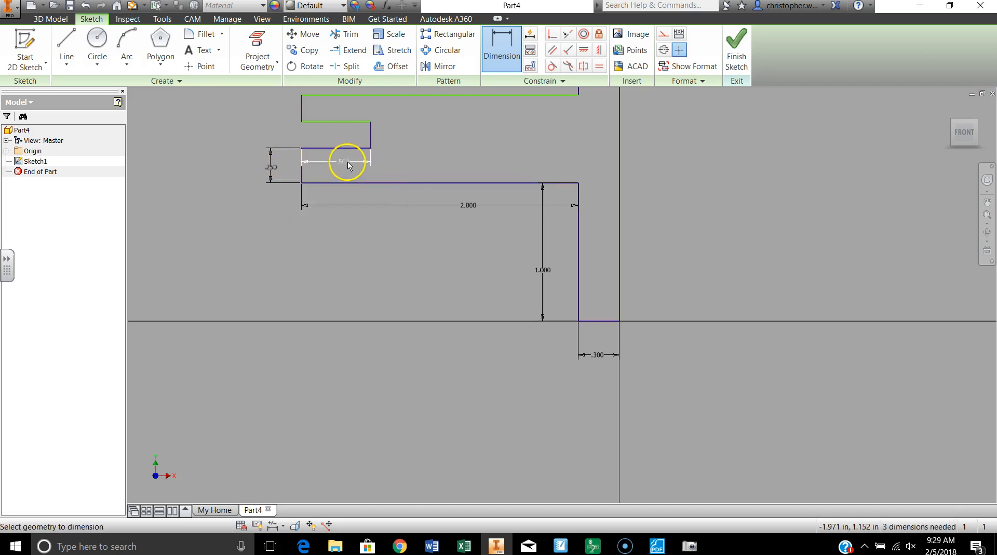
# Set the groove's width to 0.125 in and the upper rim edge's height to 0.25 in.
pyautogui.click(371, 136)
pyautogui.click(397, 140)
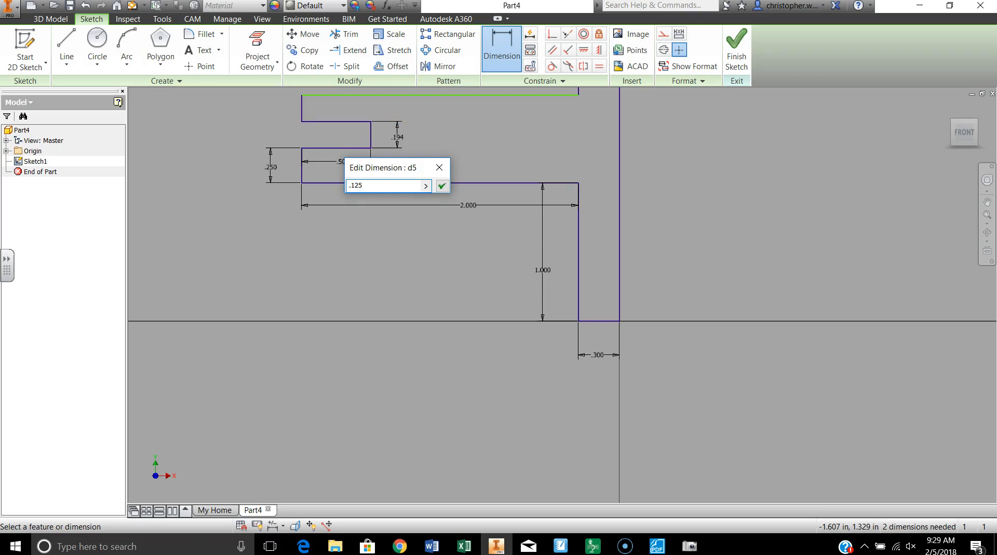
pyautogui.press('Return')
pyautogui.click(302, 117)
pyautogui.click(277, 117)
pyautogui.write('.25')
pyautogui.press('Return')
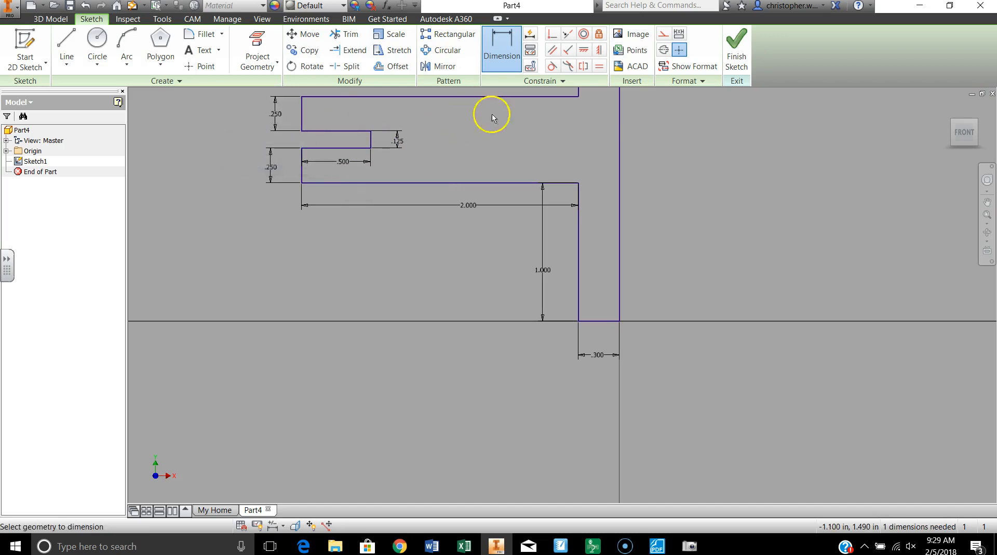
# Dimension the upper hub's outer vertical edge to 1 in.
pyautogui.scroll(-2, 554, 161)
pyautogui.scroll(2, 574, 130)
pyautogui.scroll(-2, 575, 141)
pyautogui.click(561, 124)
pyautogui.click(537, 123)
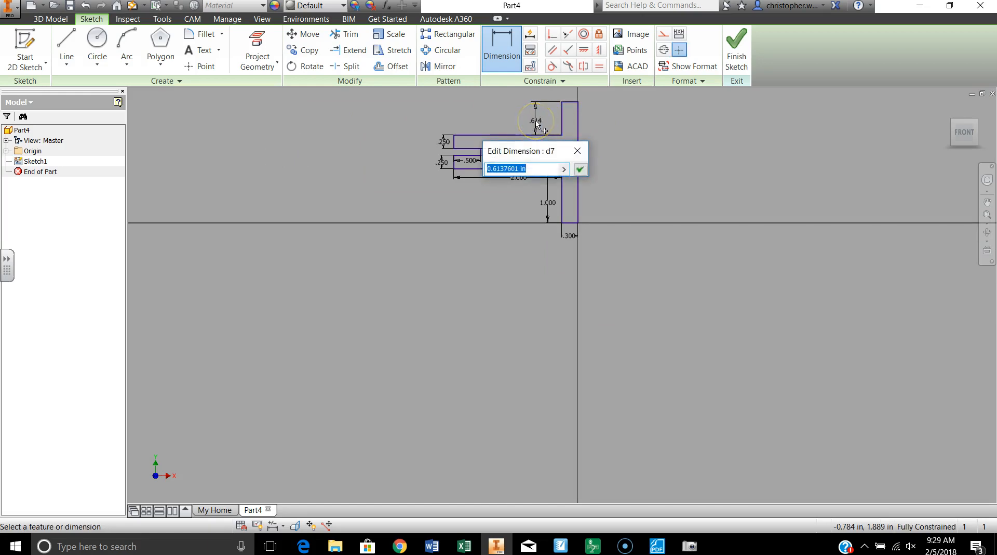
pyautogui.write('1')
pyautogui.press('Return')
# Draw a vertical construction line about 2.988 in tall, starting about 0.7 in right of the origin on the horizontal axis.
pyautogui.scroll(-2, 638, 148)
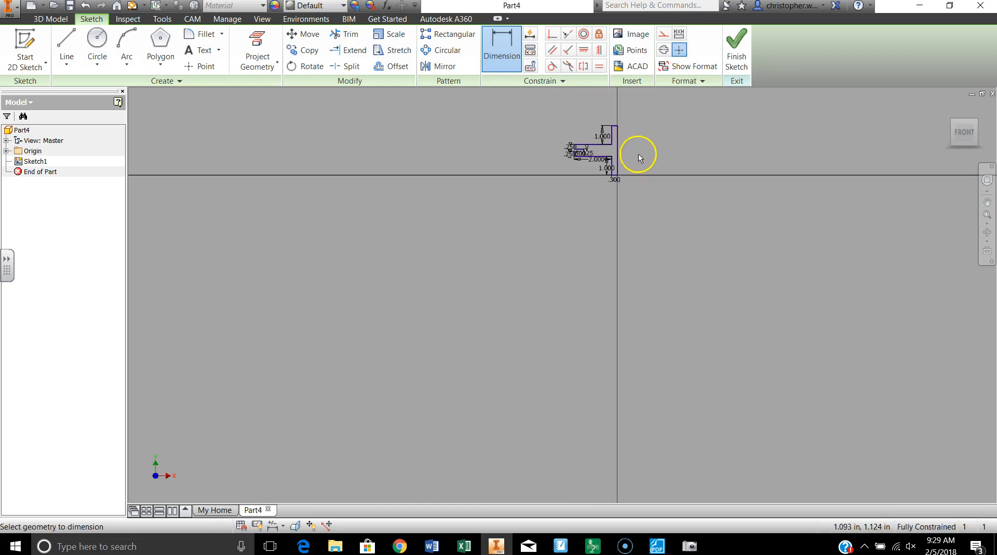
pyautogui.moveTo(654, 133); pyautogui.dragTo(559, 212, button='middle')
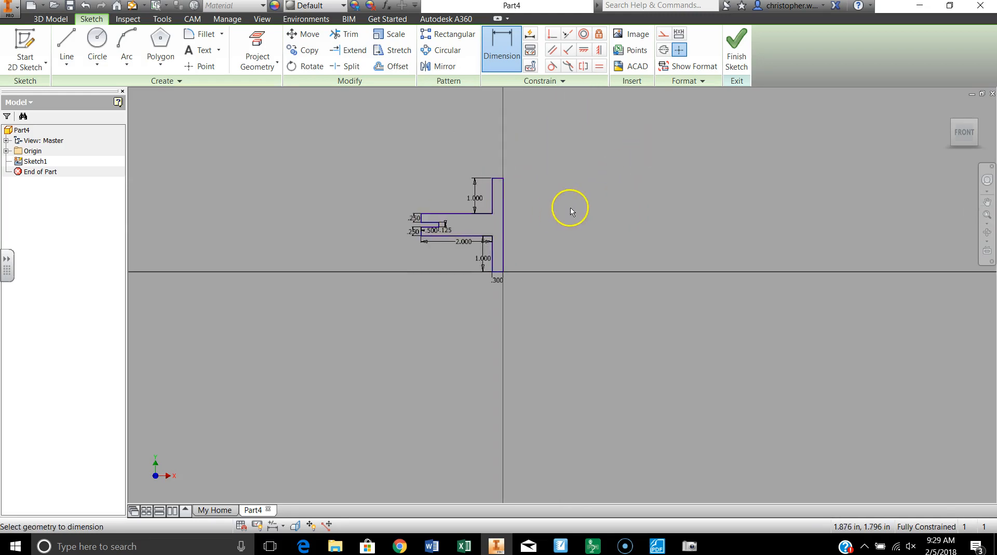
pyautogui.scroll(3, 570, 208)
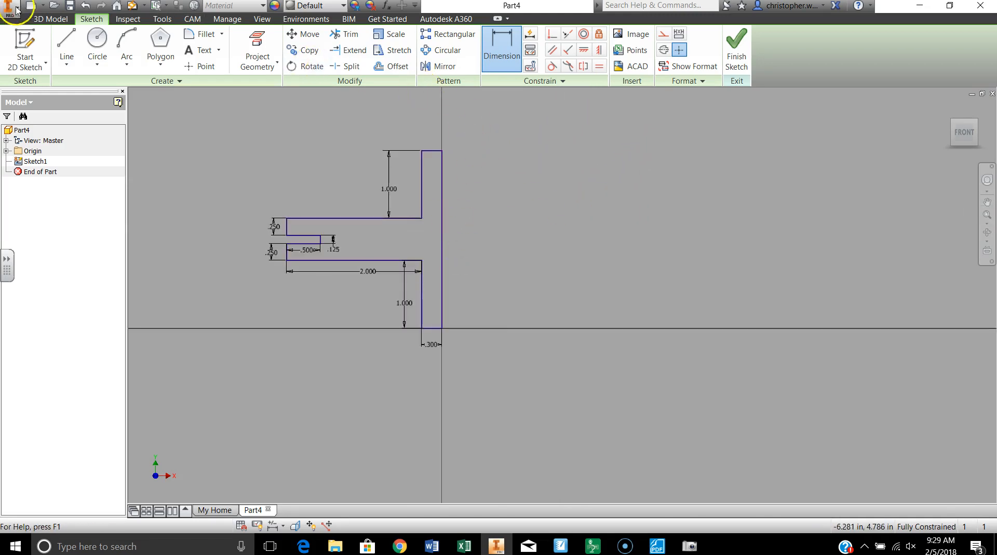
pyautogui.click(66, 42)
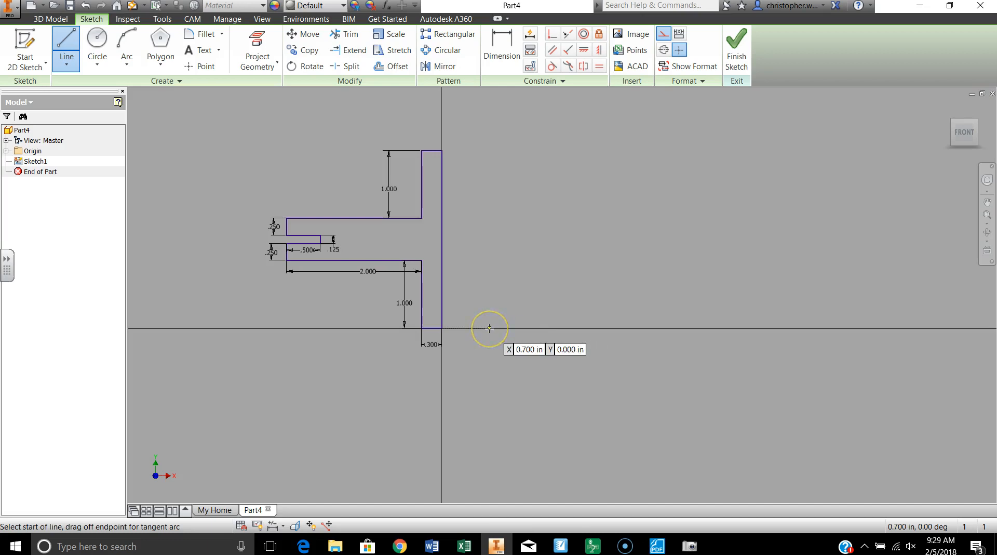
pyautogui.click(489, 328)
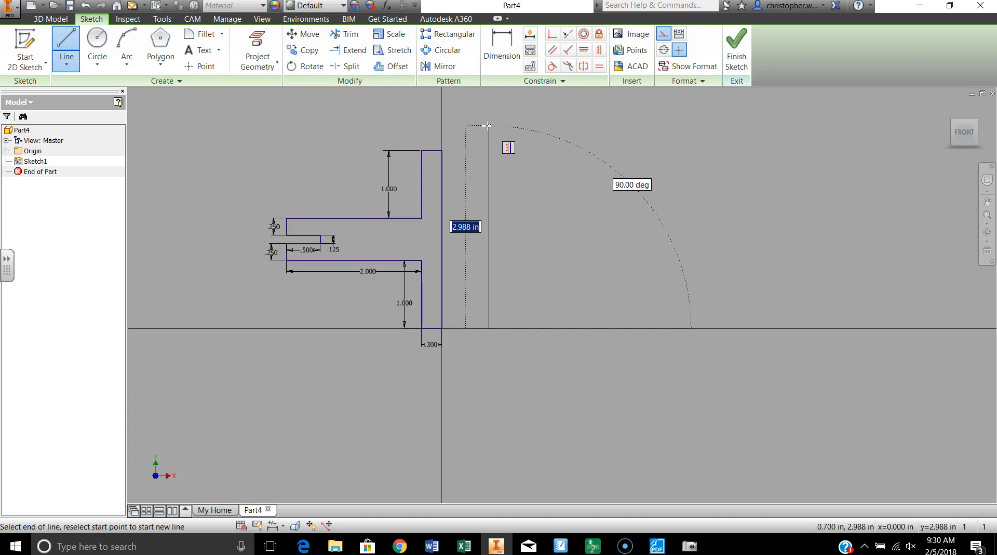
pyautogui.click(488, 126)
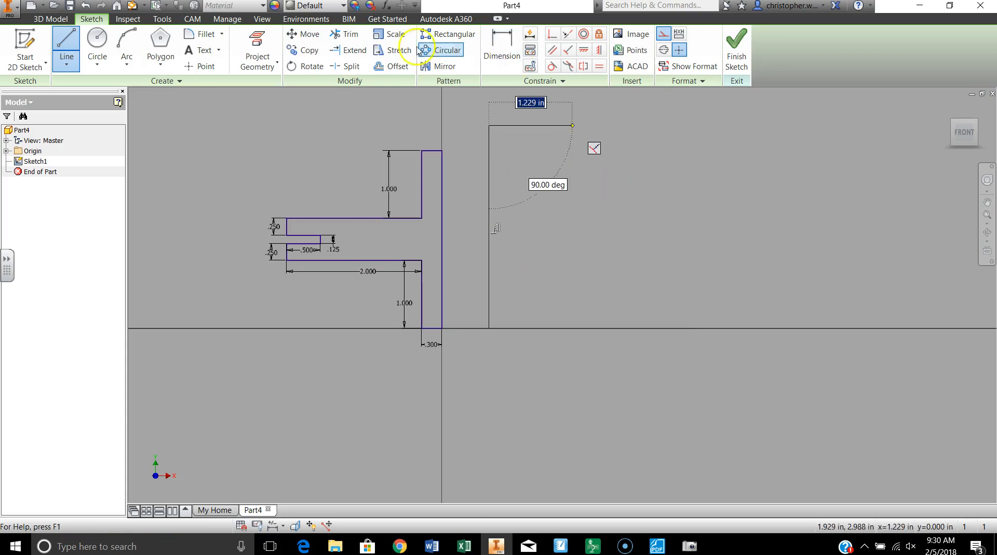
# Dimension the construction line 0.25 in from the profile's lower inner corner at the origin.
pyautogui.click(502, 47)
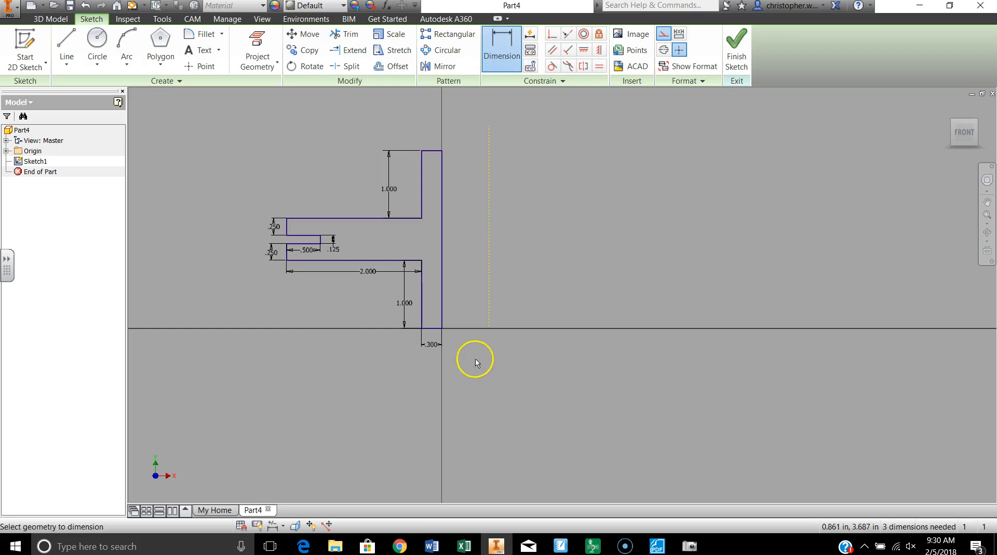
pyautogui.scroll(-5, 487, 337)
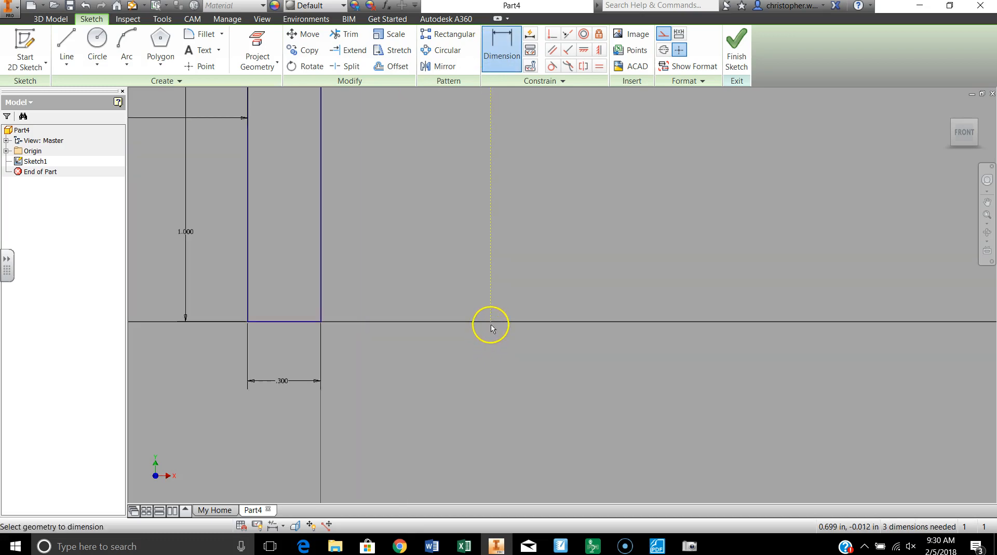
pyautogui.click(491, 322)
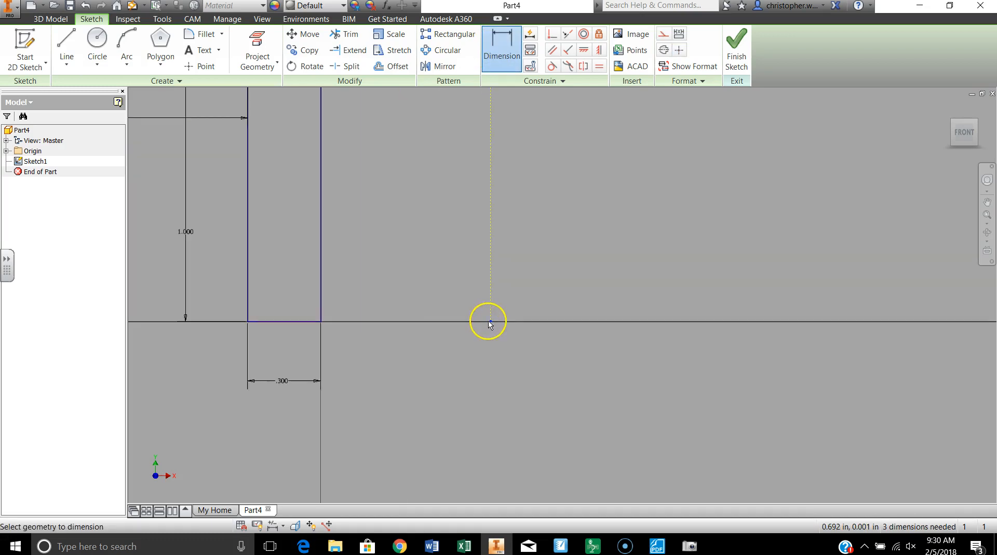
pyautogui.click(315, 327)
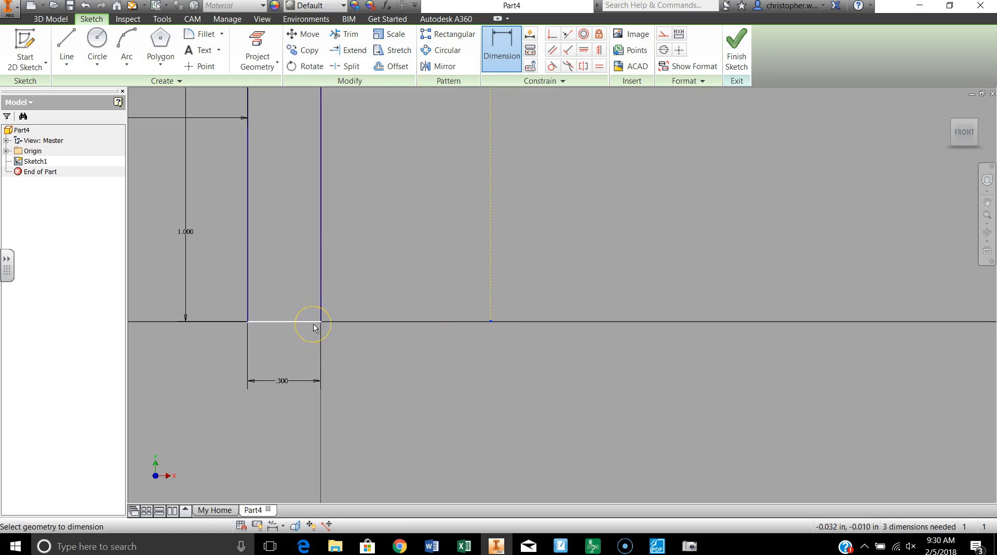
pyautogui.click(320, 321)
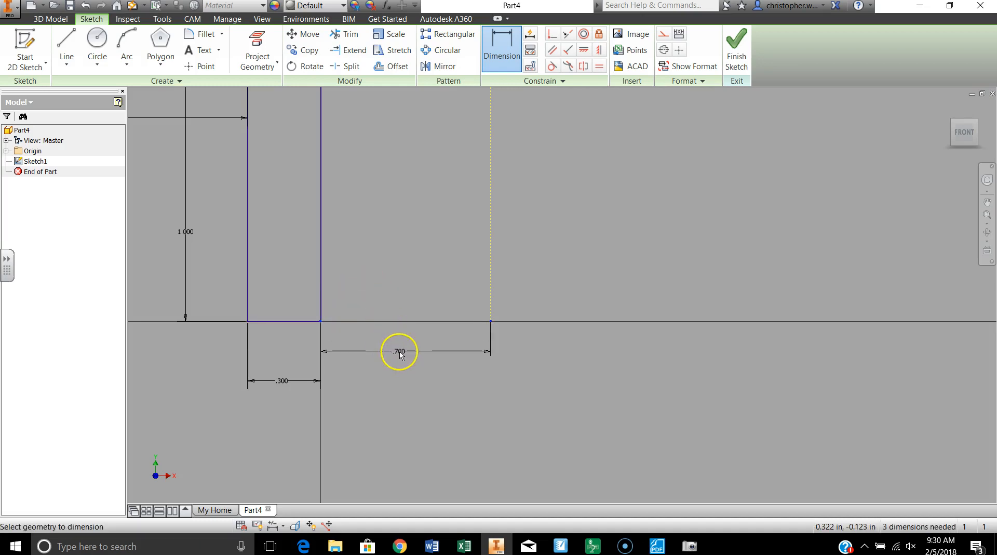
pyautogui.click(399, 352)
pyautogui.write('.25')
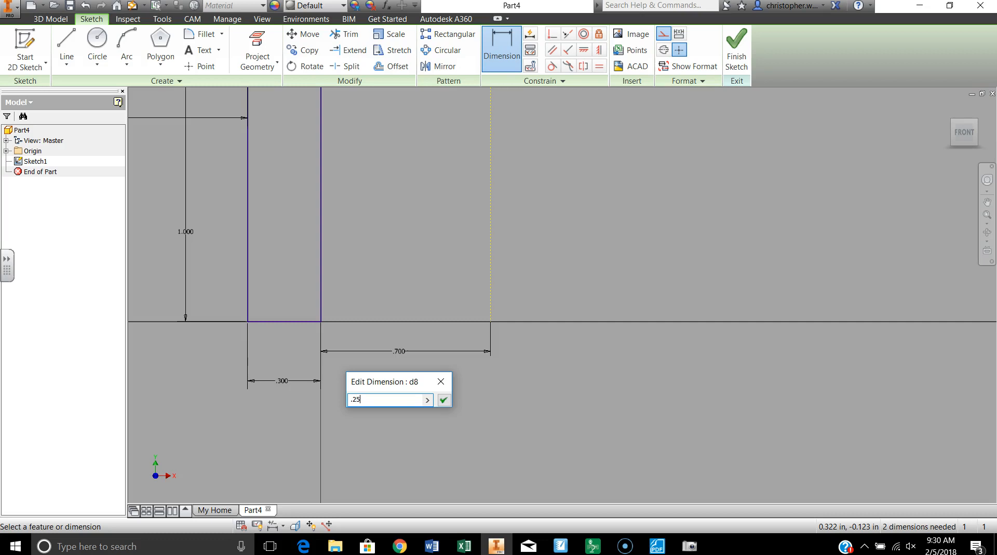
pyautogui.press('Return')
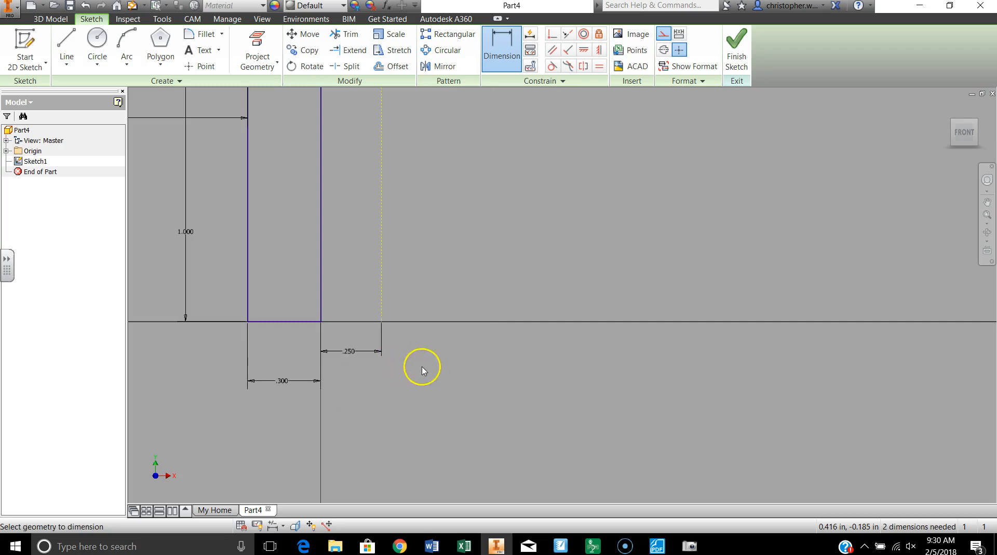
# Finish the sketch and revolve the profile a full turn about the construction line as a solid.
pyautogui.scroll(-5, 420, 370)
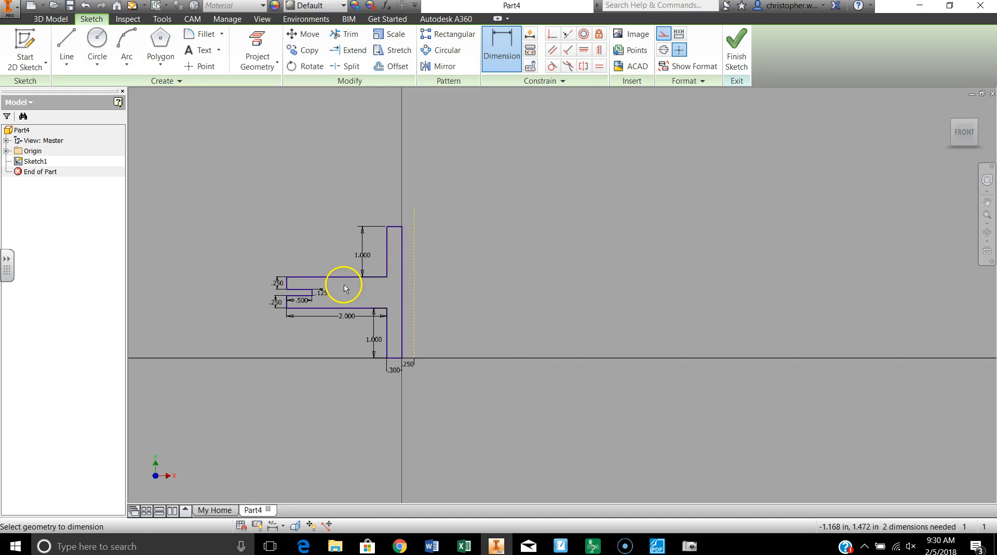
pyautogui.click(736, 47)
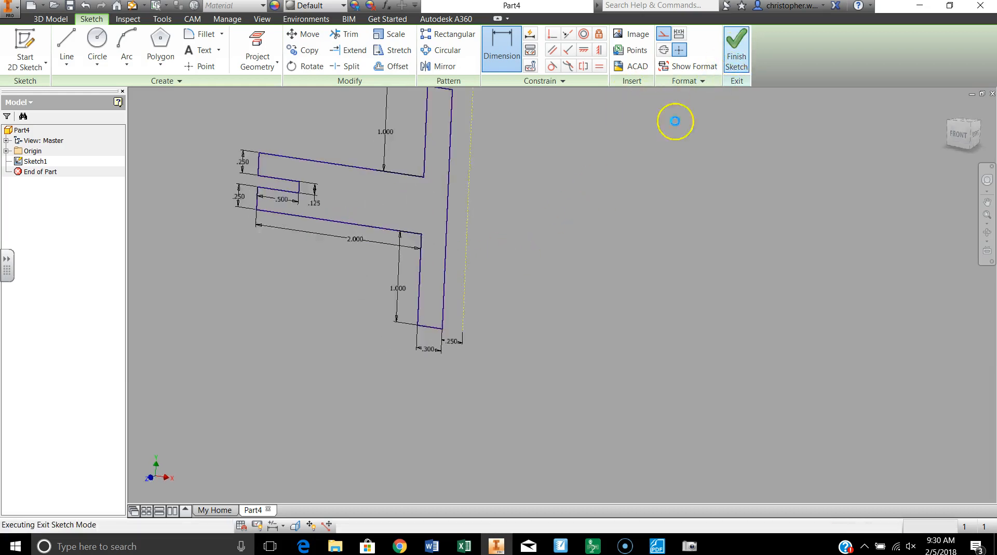
pyautogui.rightClick(363, 299)
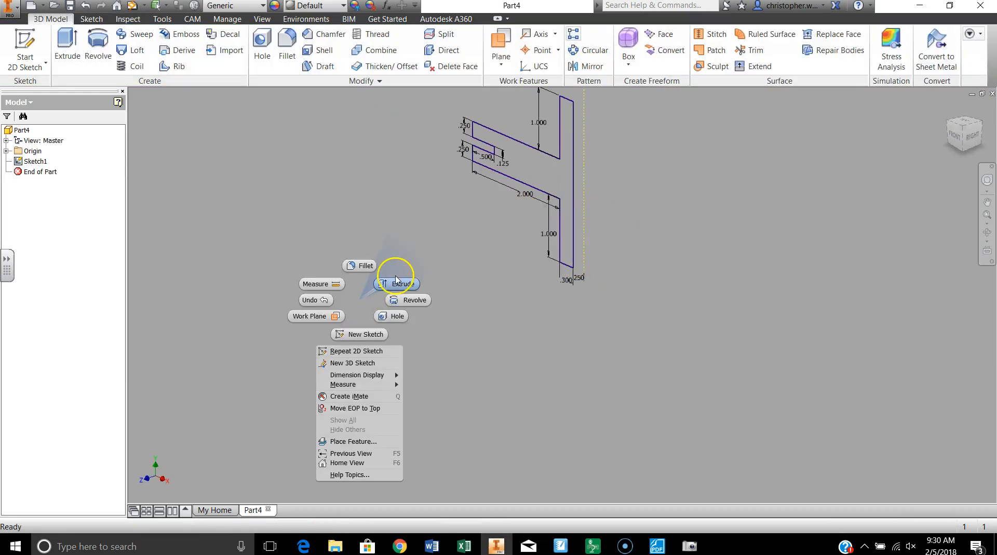
pyautogui.click(410, 299)
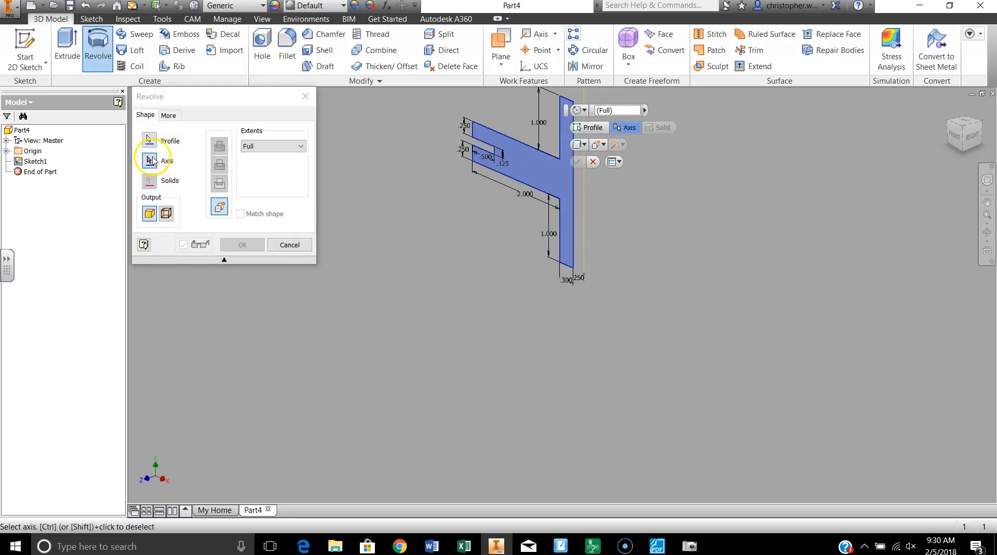
pyautogui.click(584, 213)
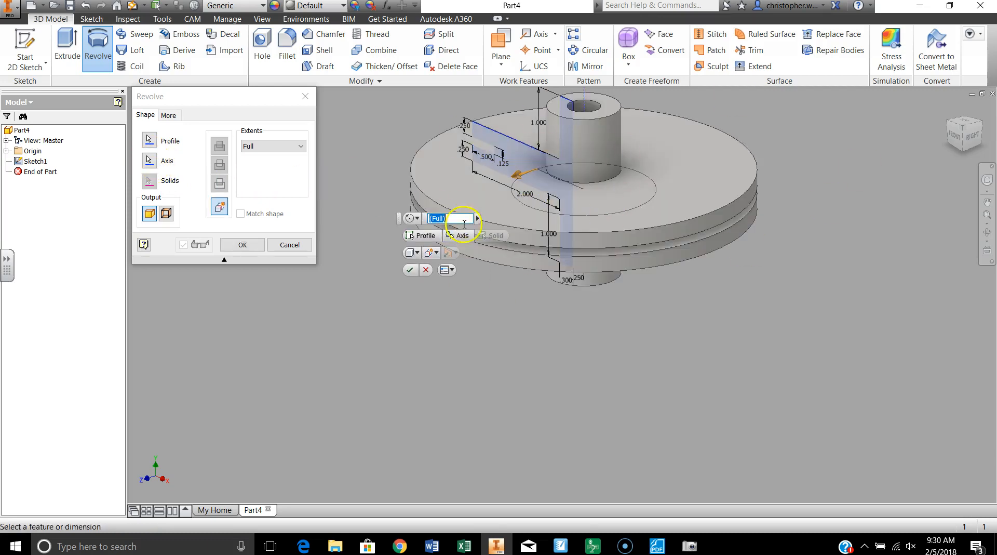
pyautogui.moveTo(639, 224); pyautogui.dragTo(669, 376, button='middle')
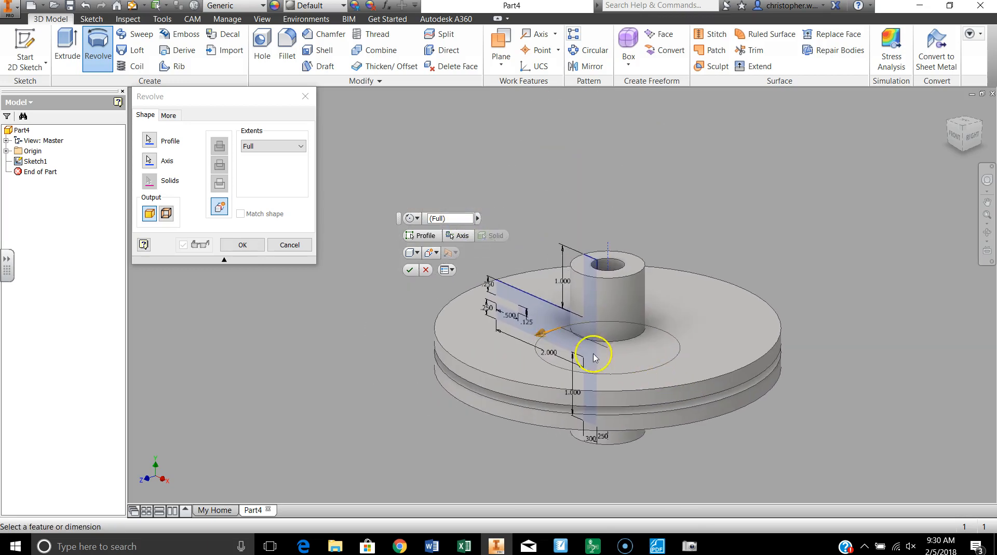
pyautogui.click(410, 271)
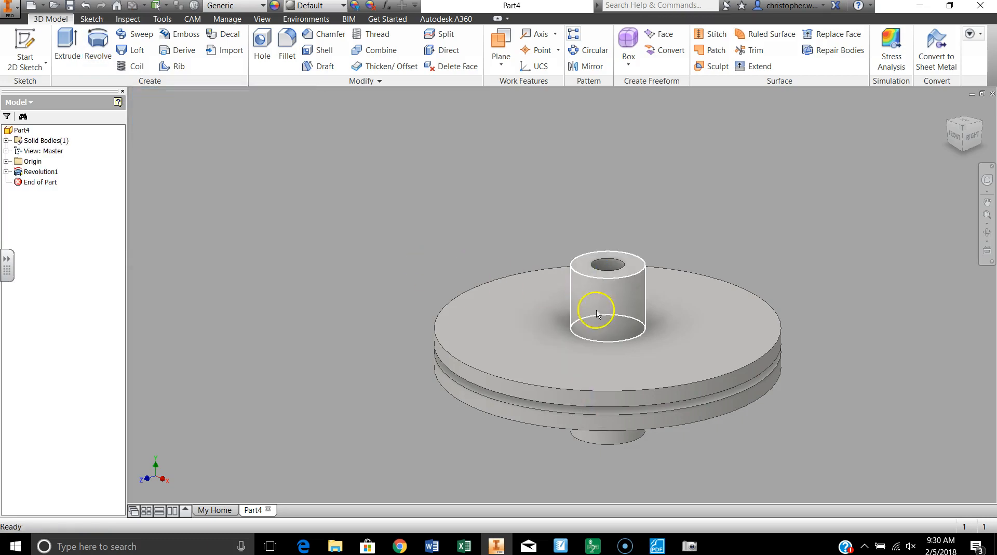
# Save the revolved part in Documents as Revolve Practice 3 b.
pyautogui.moveTo(581, 347); pyautogui.dragTo(503, 283, button='middle')
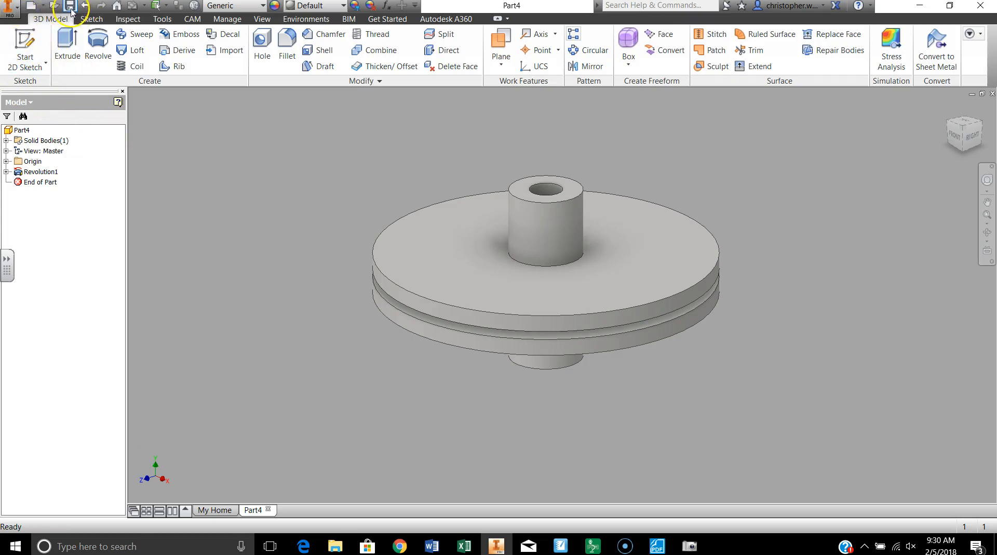
pyautogui.click(9, 6)
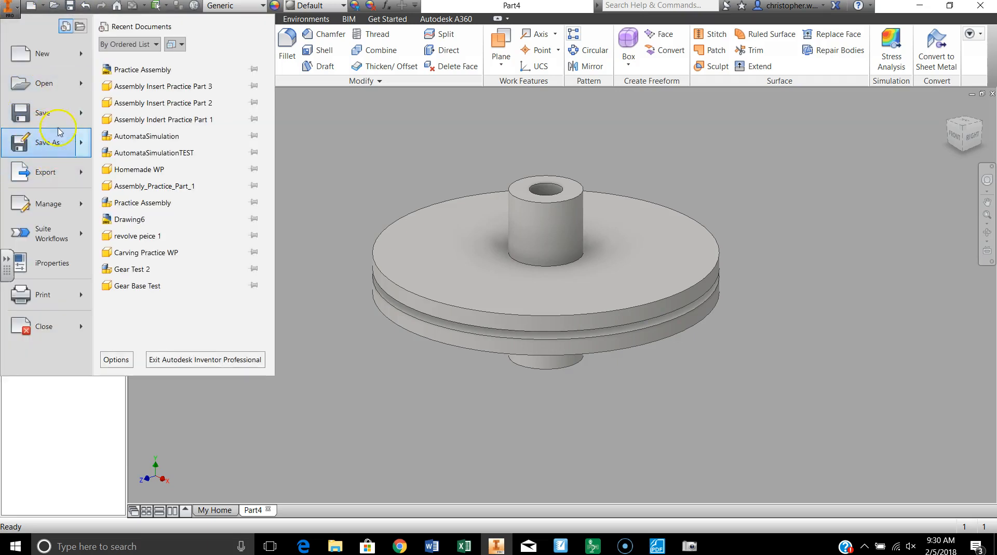
pyautogui.click(45, 140)
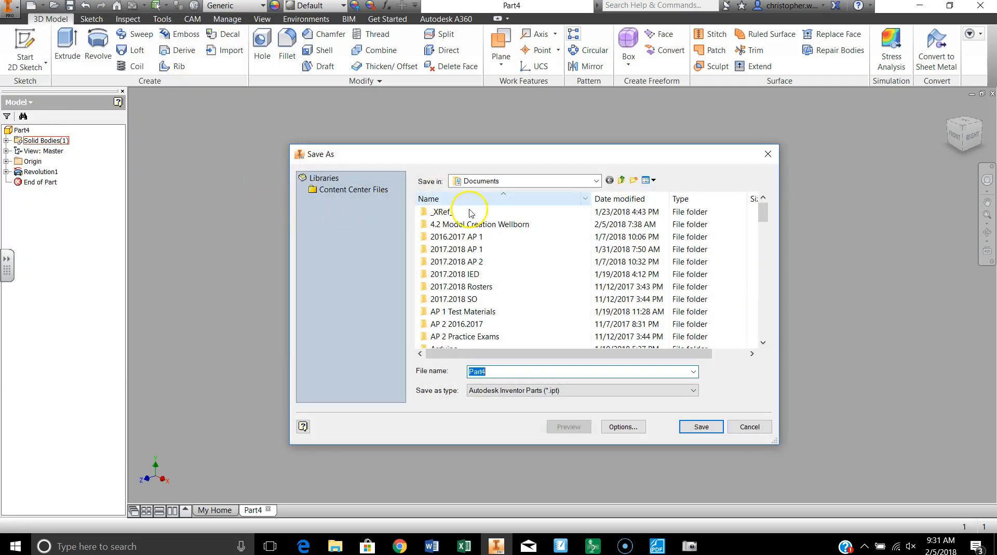
pyautogui.write('Revolve Pra')
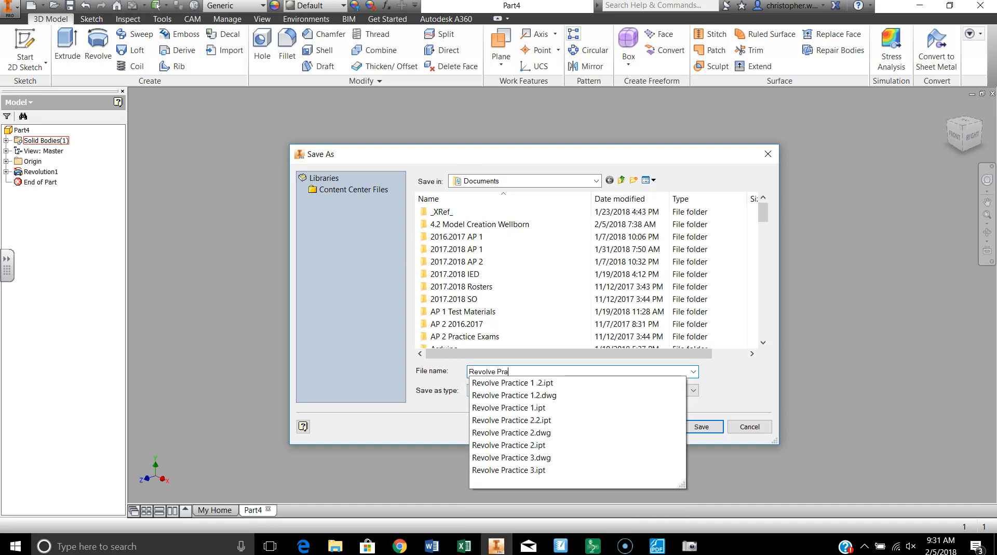
pyautogui.write('ctice 3 b')
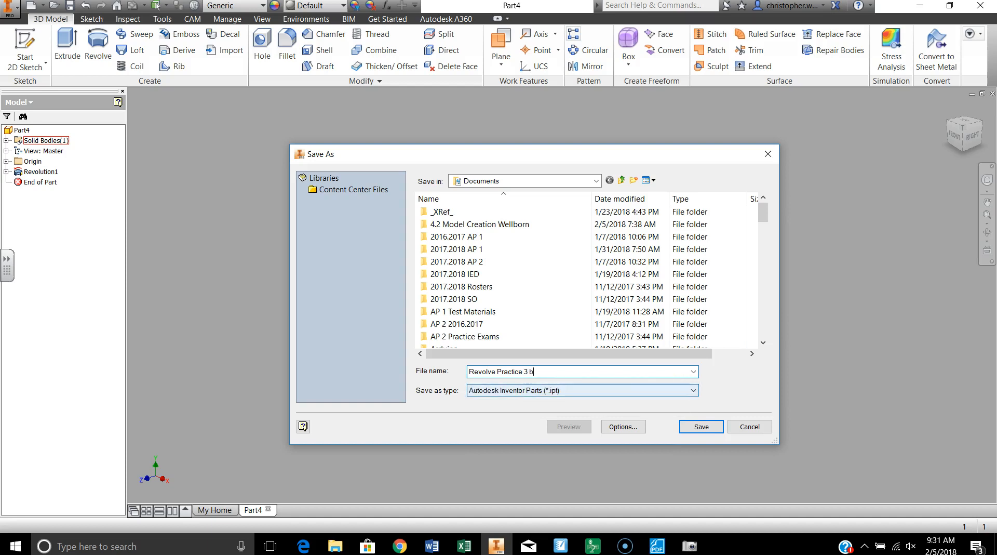
pyautogui.click(698, 431)
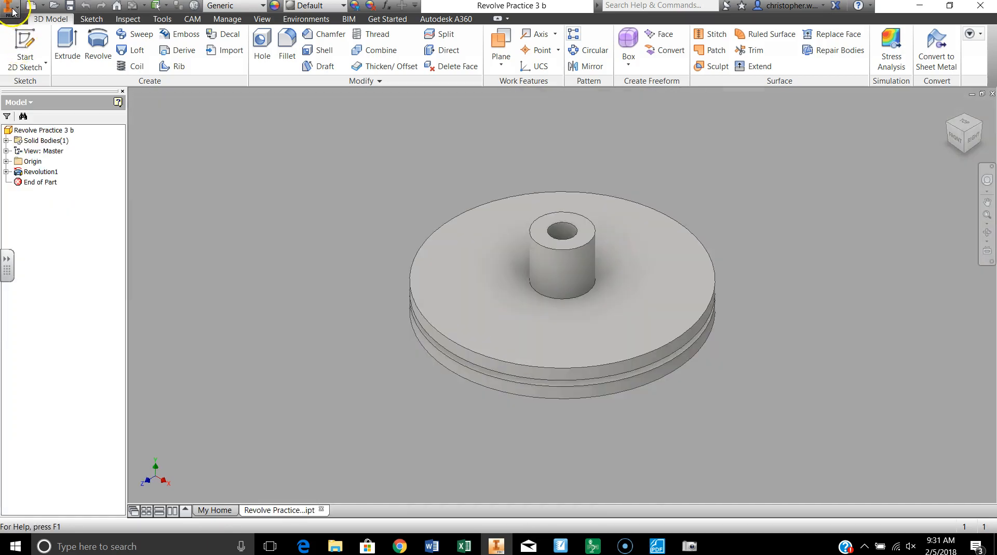
# Create a new drawing and delete the ANSI - Large title block from its sheet.
pyautogui.click(12, 10)
pyautogui.moveTo(36, 69)
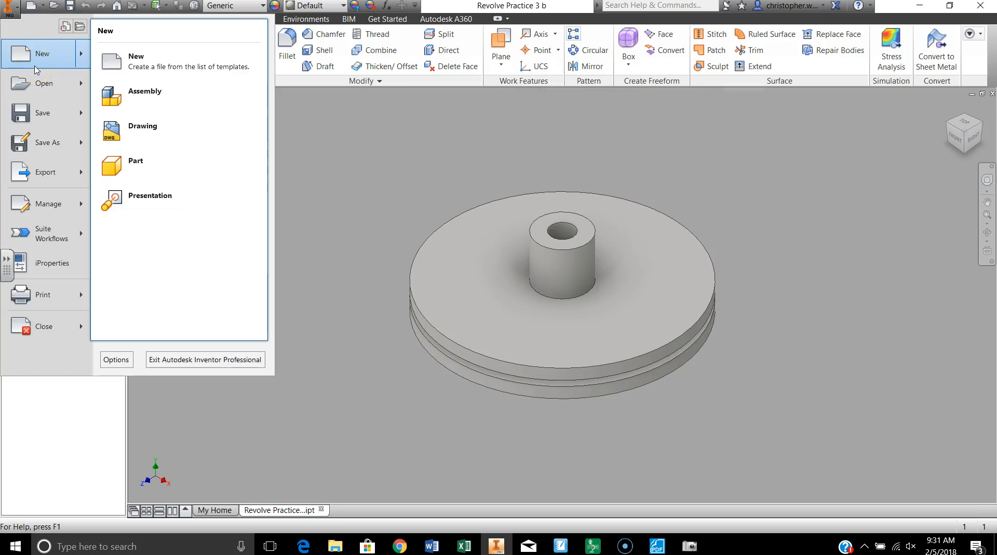
pyautogui.click(118, 134)
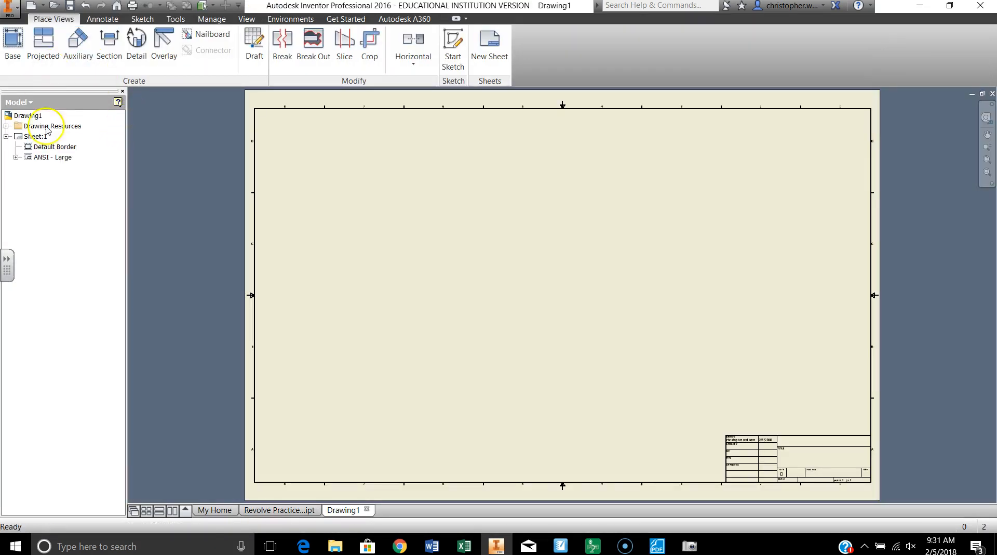
pyautogui.rightClick(33, 157)
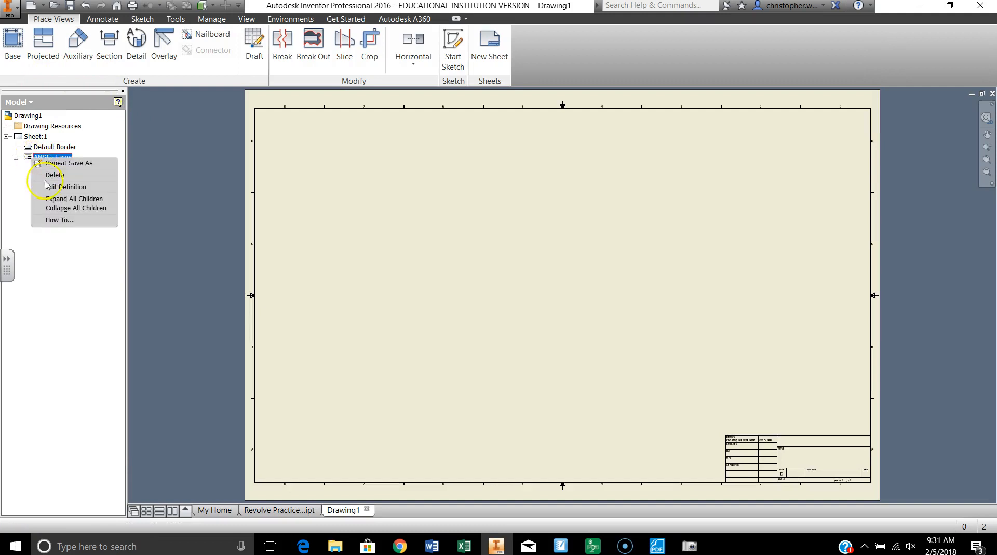
pyautogui.click(53, 175)
# Change the drawing sheet's size to A.
pyautogui.rightClick(22, 137)
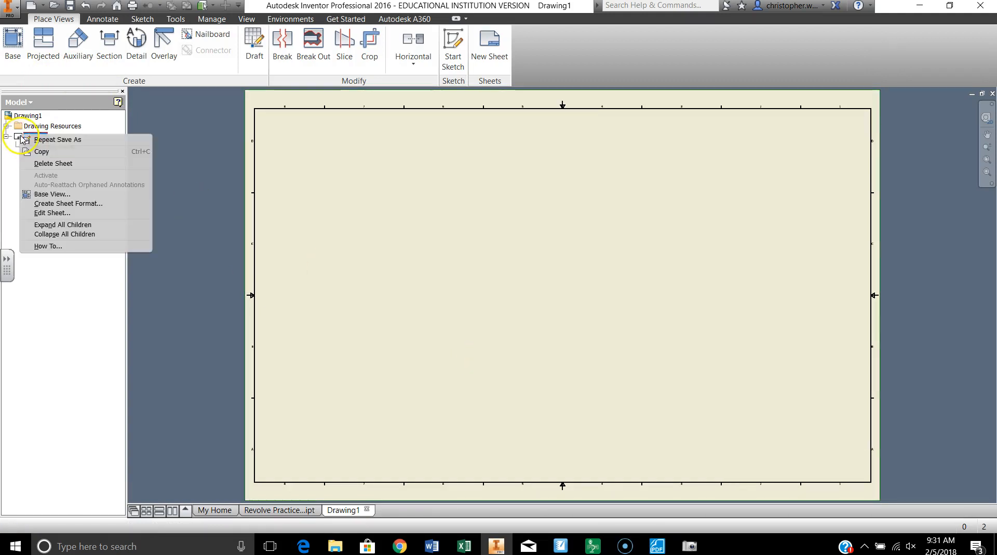
pyautogui.click(52, 212)
pyautogui.click(165, 175)
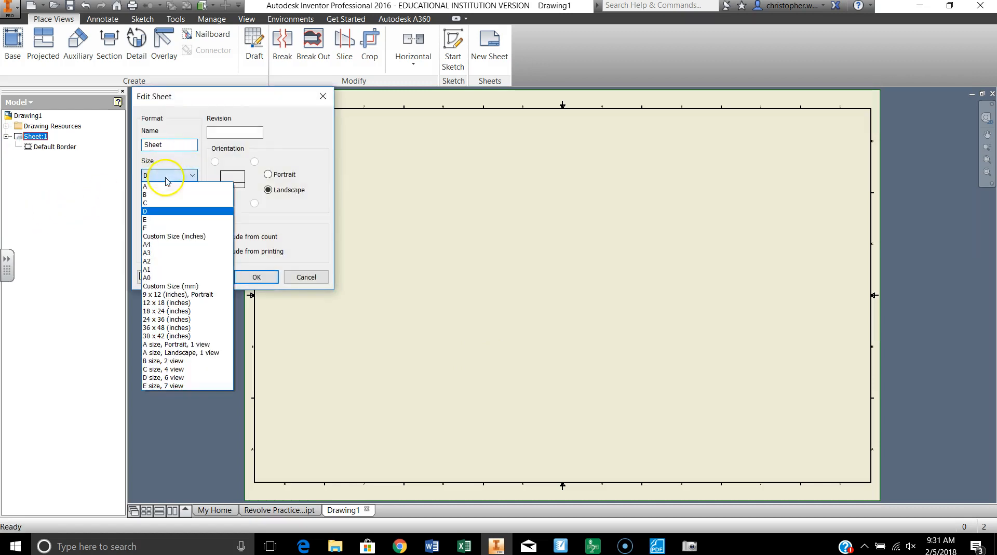
pyautogui.click(163, 190)
pyautogui.click(165, 176)
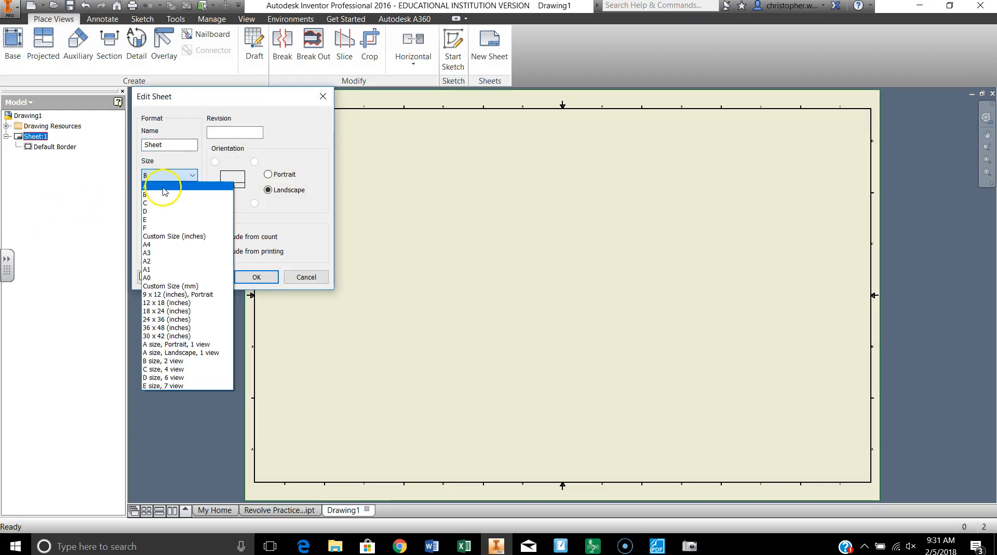
pyautogui.click(162, 186)
pyautogui.click(255, 277)
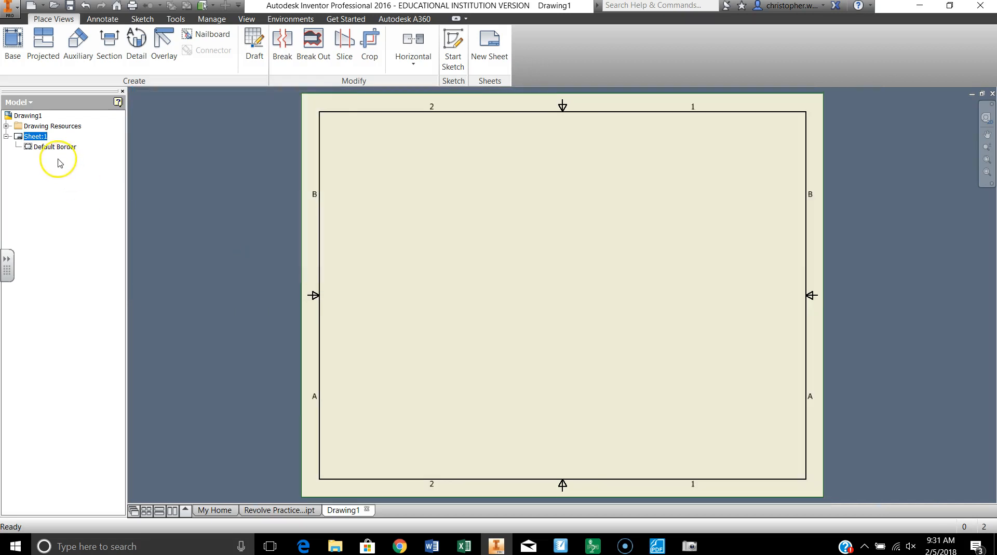
# Insert the ANSI A title block from the drawing resources onto the sheet.
pyautogui.click(6, 126)
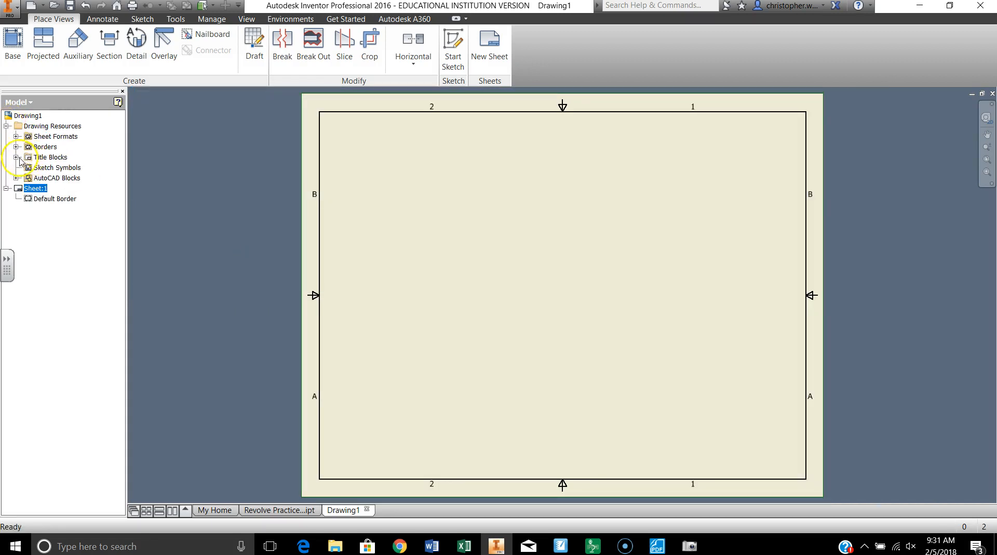
pyautogui.click(16, 157)
pyautogui.doubleClick(40, 178)
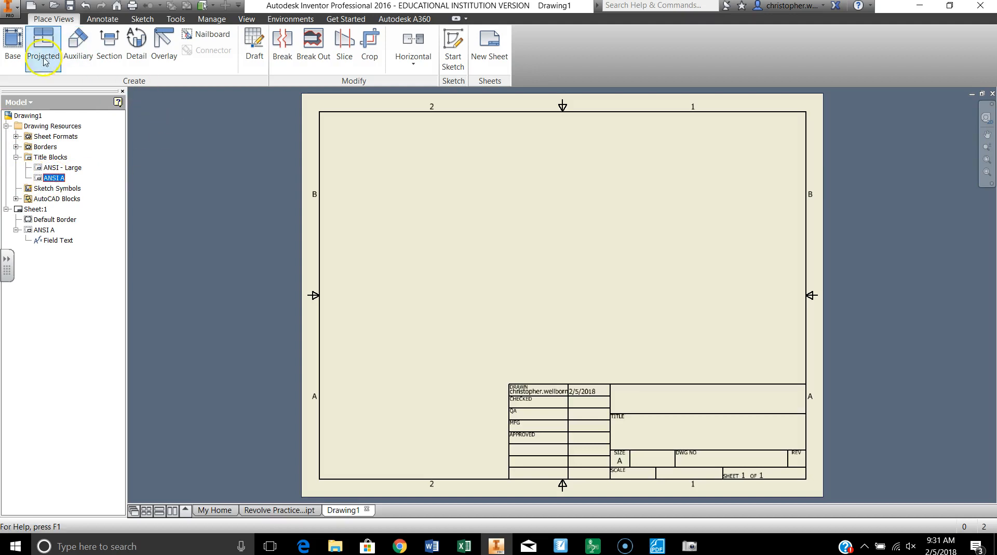
# In the drawing's iProperties summary, set the title to Revolve Practice 3 and the subject to Intro To Engineering.
pyautogui.click(13, 10)
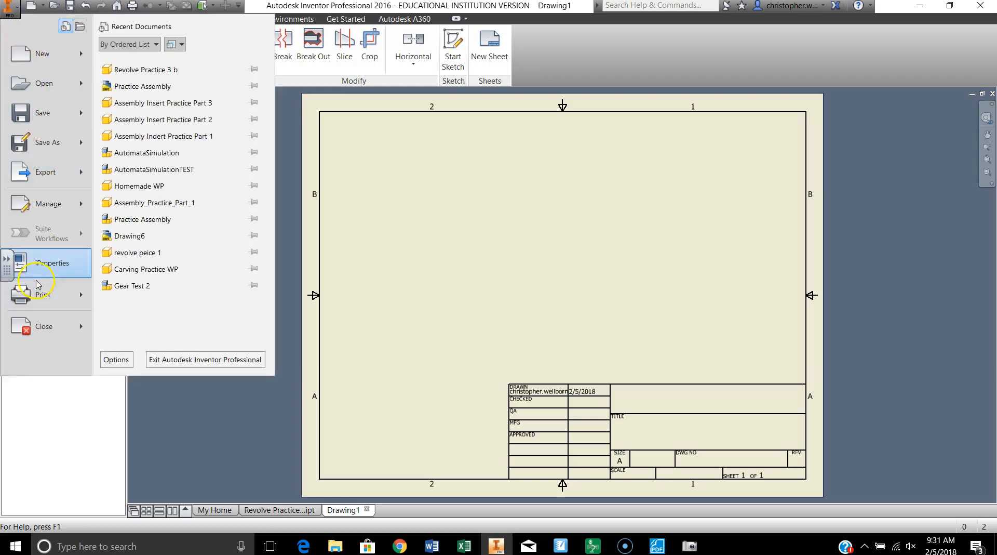
pyautogui.click(49, 260)
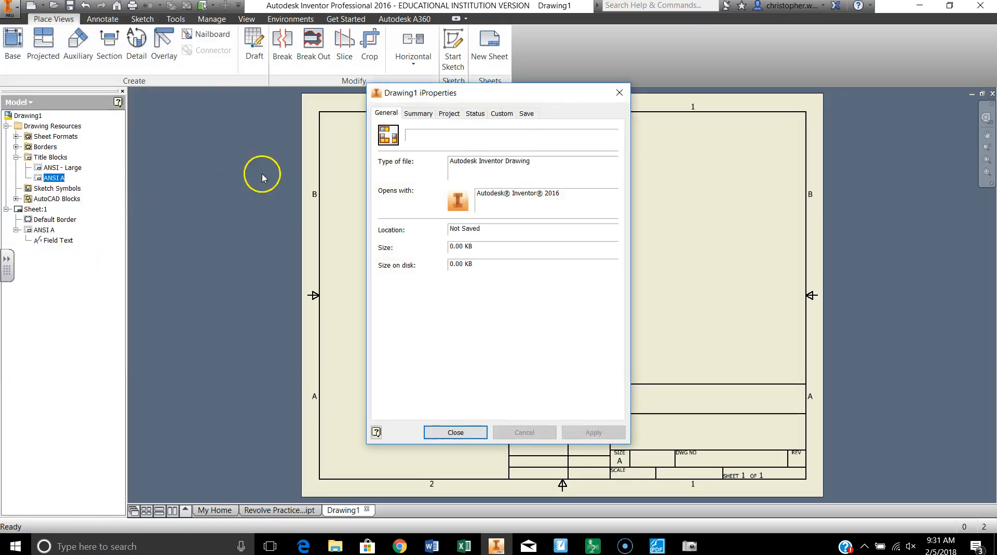
pyautogui.click(418, 113)
pyautogui.click(504, 133)
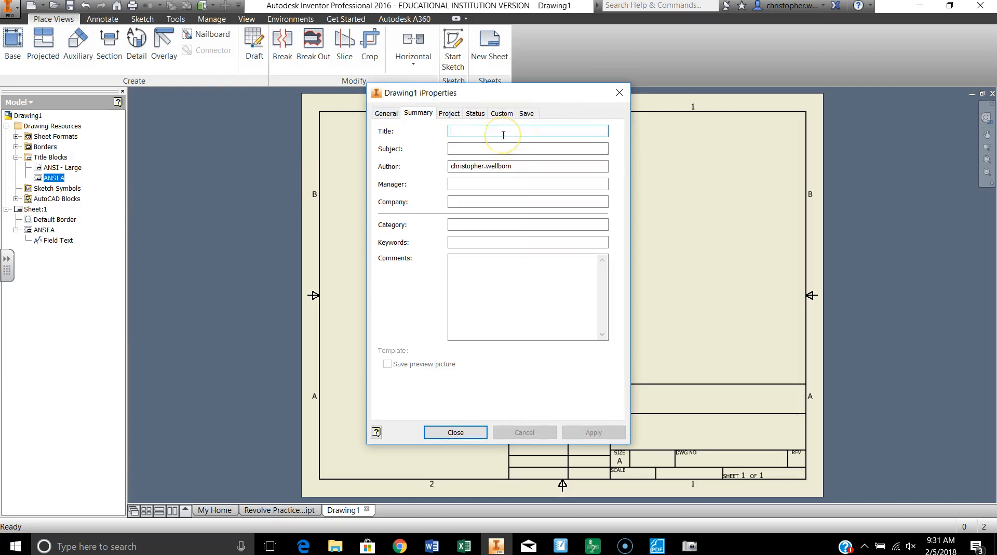
pyautogui.write('Revolve Practice 3')
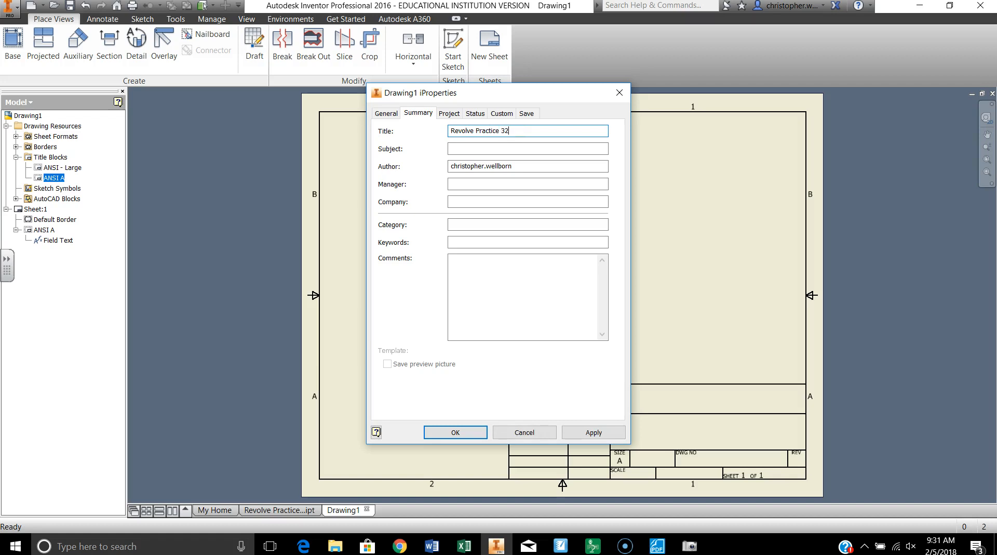
pyautogui.click(528, 149)
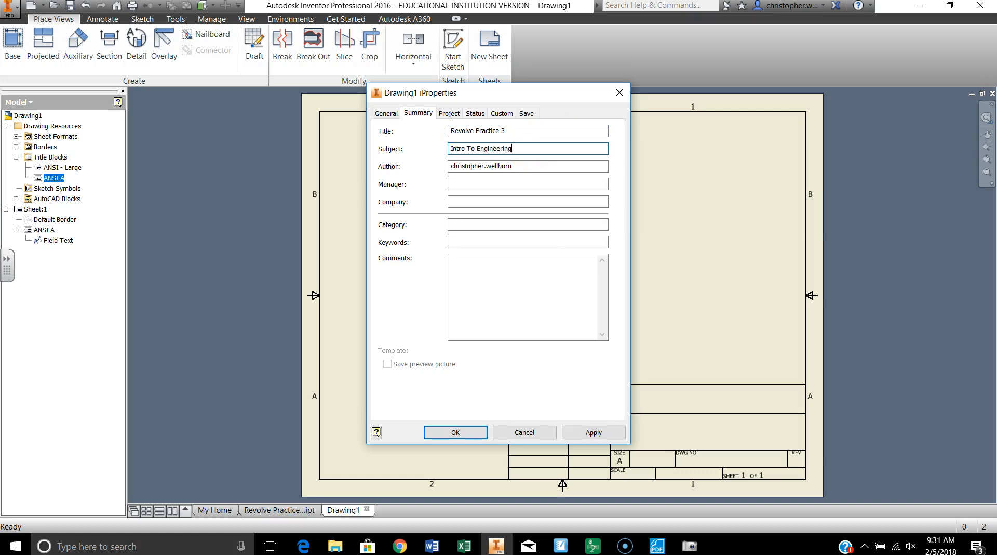
# Set the author to Your Name, the manager to Your teachers name and the company to WPHS, and apply the properties.
pyautogui.moveTo(546, 167); pyautogui.dragTo(422, 174)
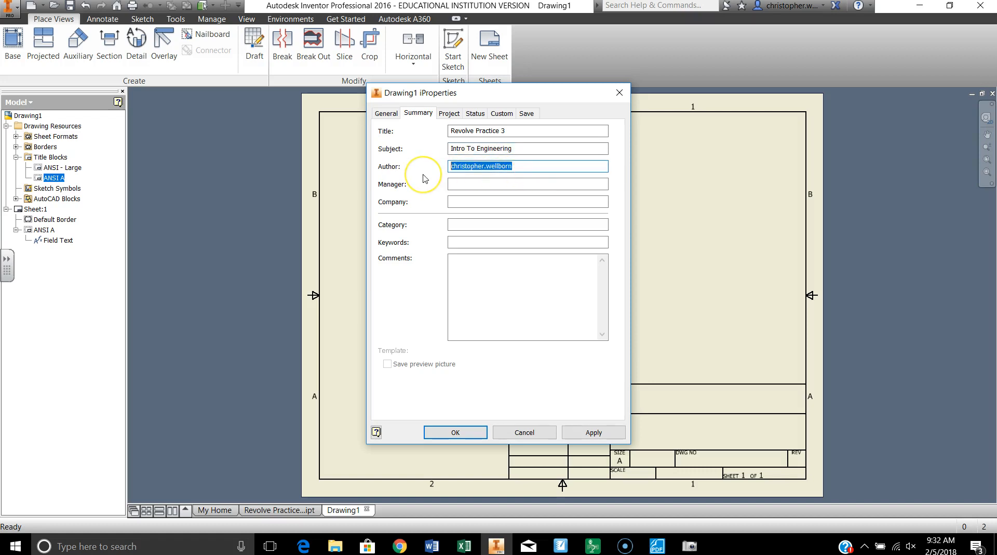
pyautogui.write('Your Name')
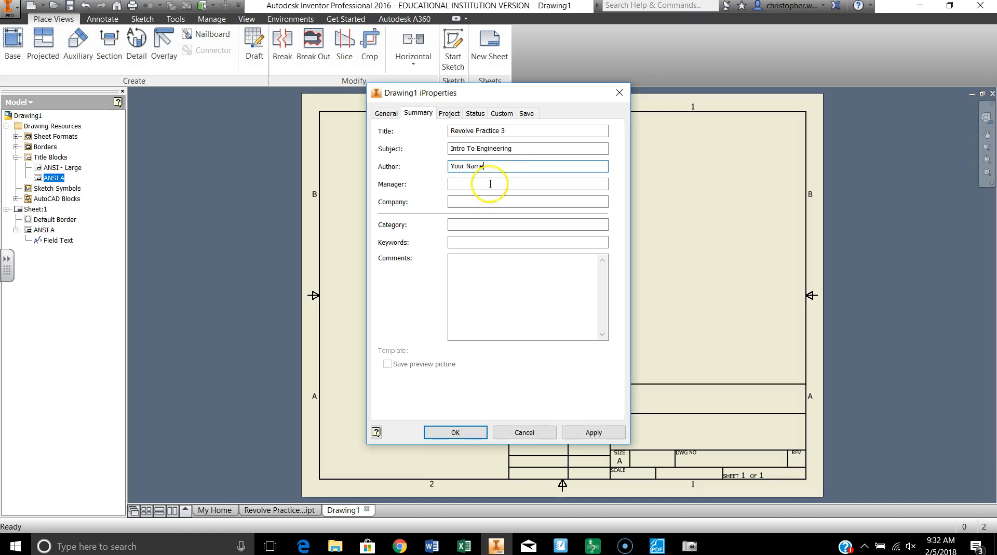
pyautogui.click(490, 183)
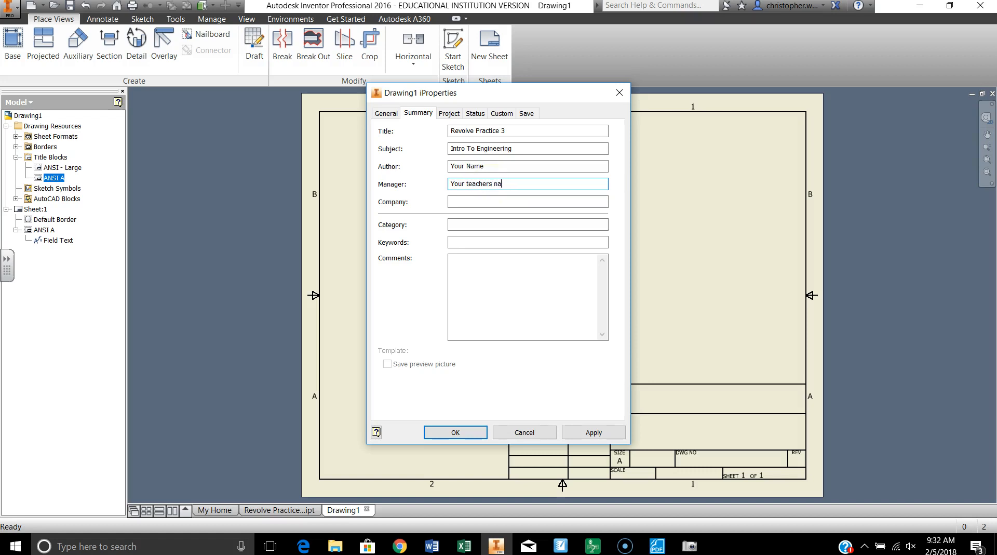
pyautogui.write('e')
pyautogui.click(471, 200)
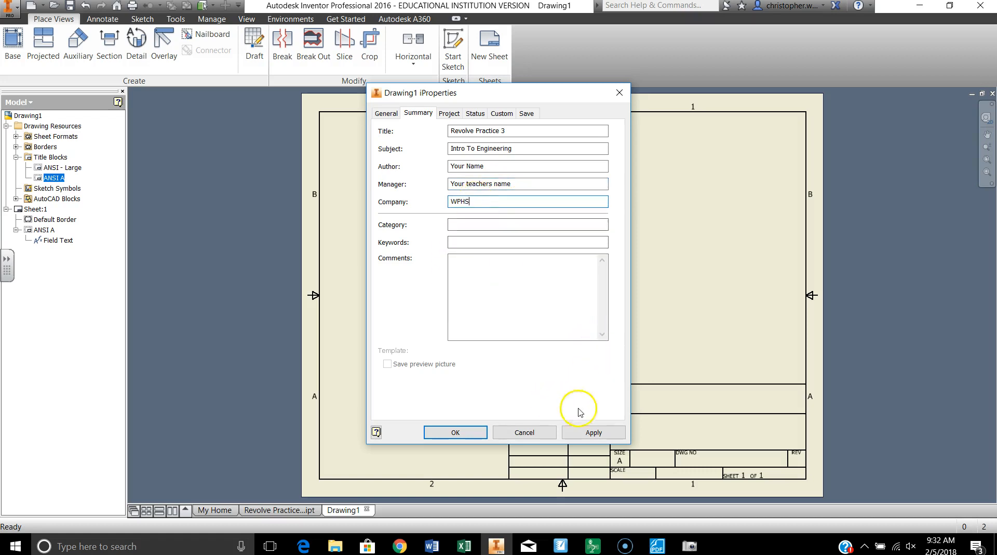
pyautogui.click(593, 432)
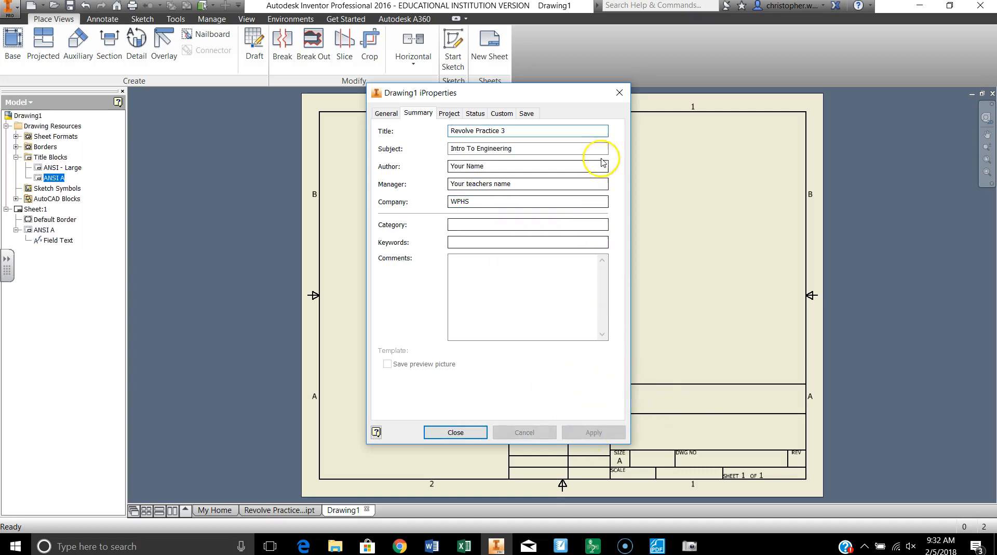
pyautogui.click(619, 93)
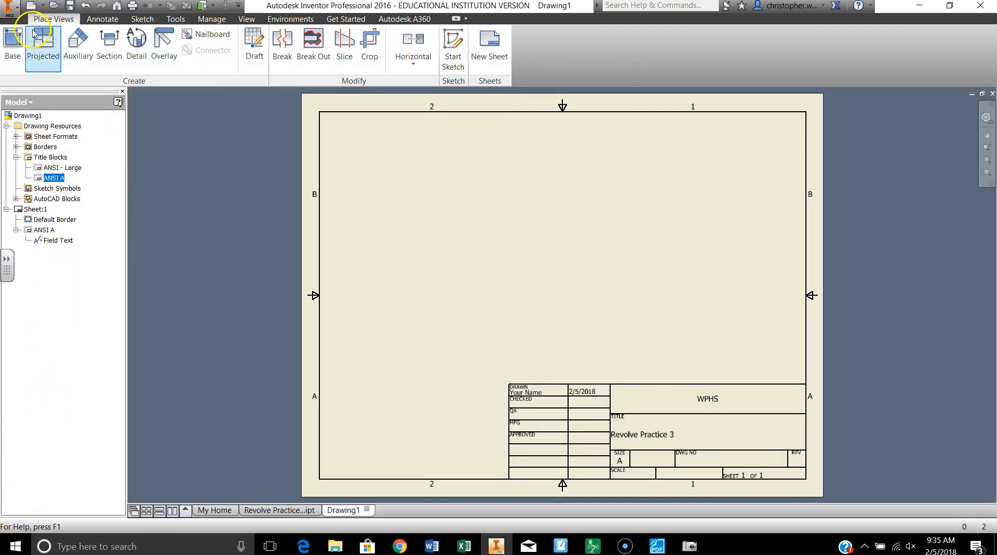
# Place a front base view of the pulley at 1/2 scale above the title block's left, with projected top and isometric views.
pyautogui.click(13, 44)
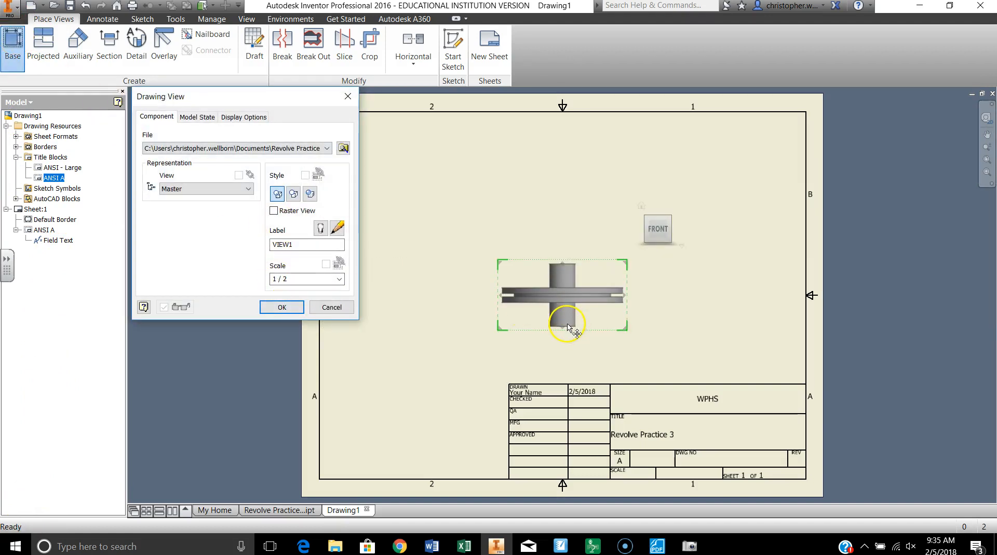
pyautogui.moveTo(536, 328); pyautogui.dragTo(406, 356)
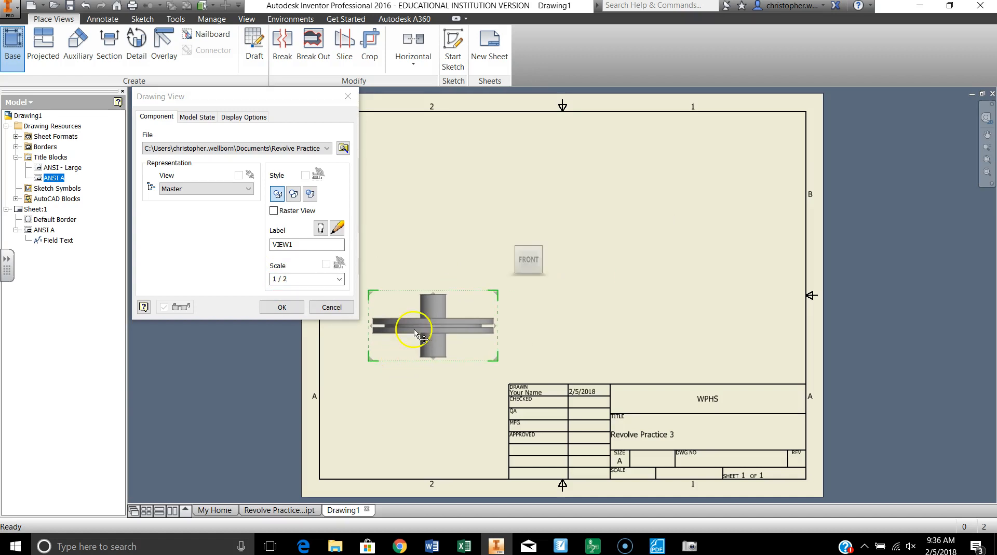
pyautogui.click(414, 192)
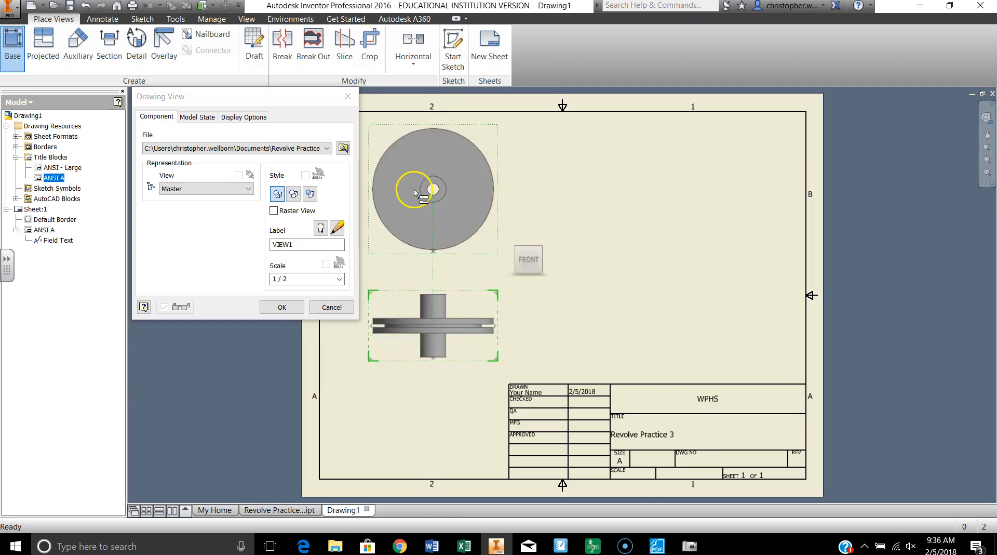
pyautogui.click(713, 182)
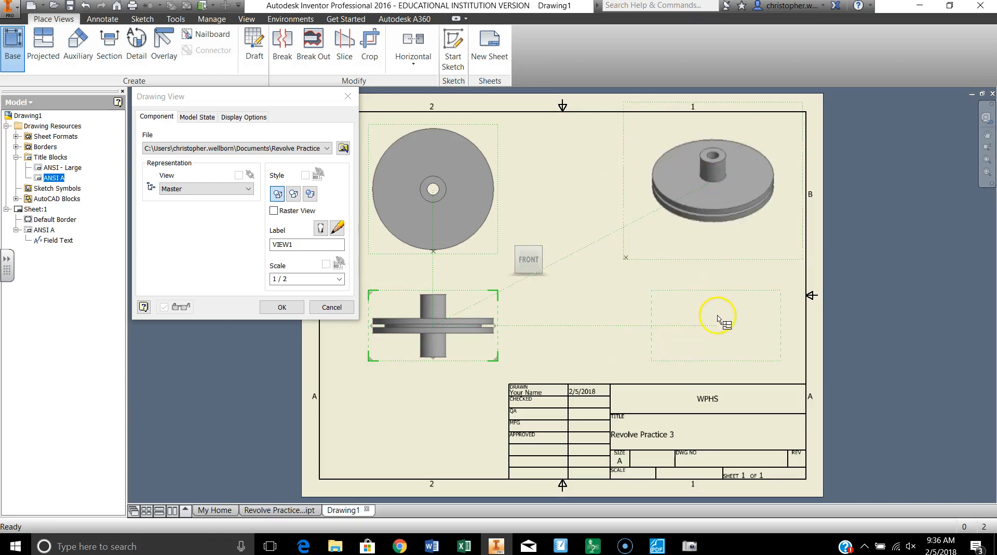
pyautogui.click(281, 307)
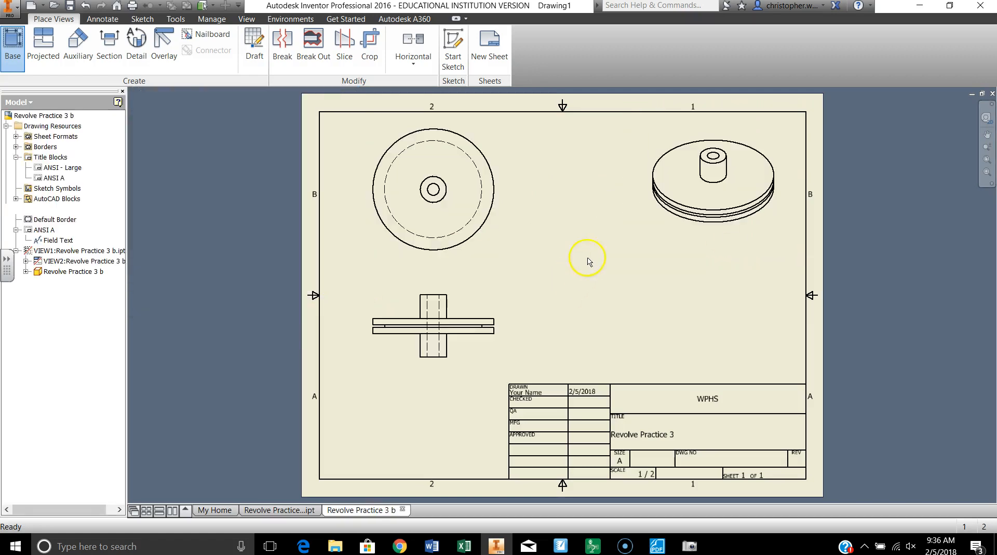
# Change the isometric view's display style to shaded.
pyautogui.doubleClick(666, 212)
pyautogui.click(311, 194)
pyautogui.click(281, 307)
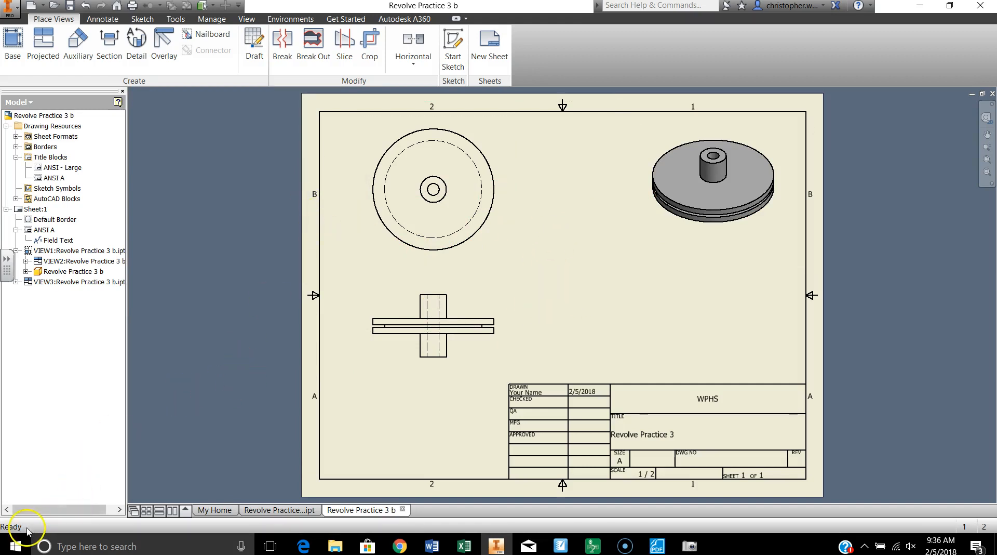
# Draw a vertical section line through the centre of the front view, from the hub's top edge to its bottom edge.
pyautogui.click(108, 47)
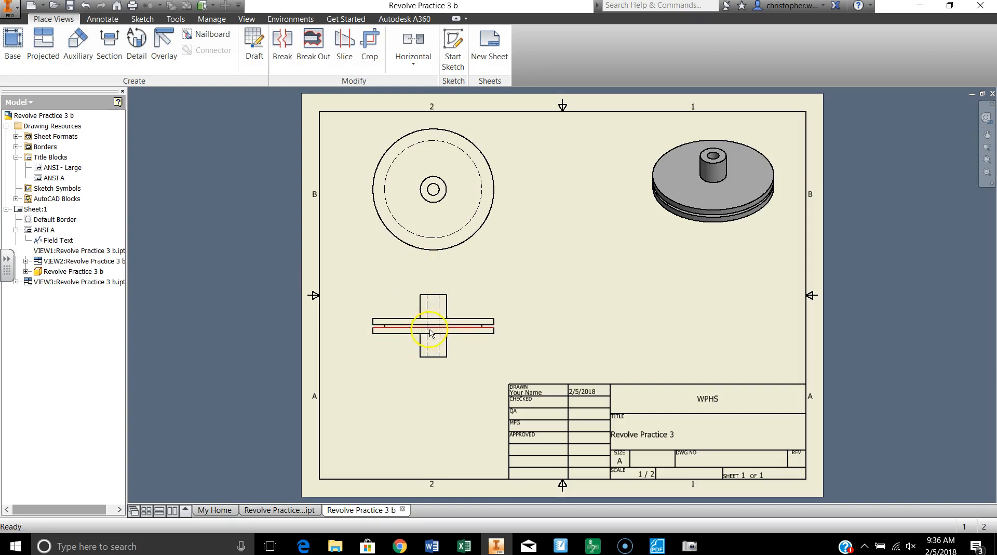
pyautogui.click(110, 44)
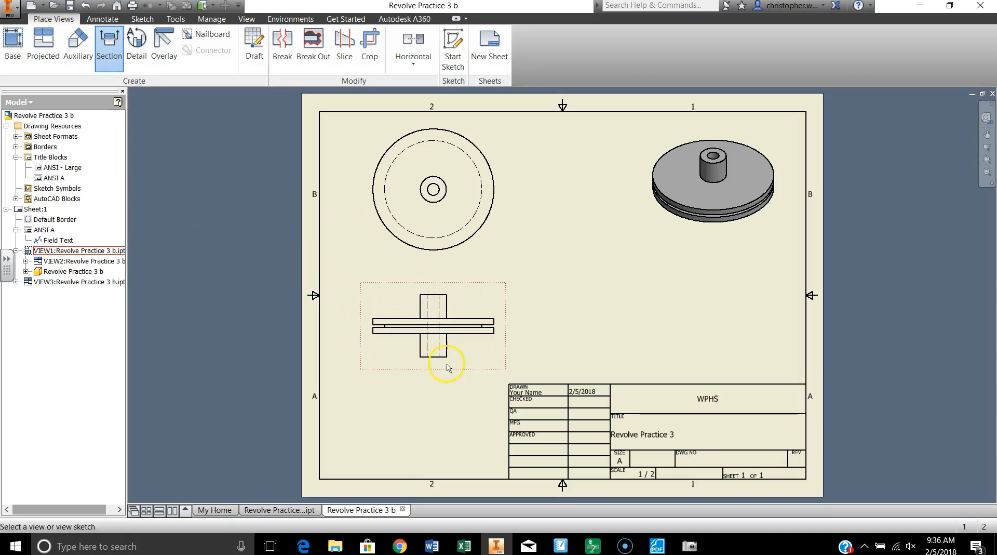
pyautogui.click(377, 301)
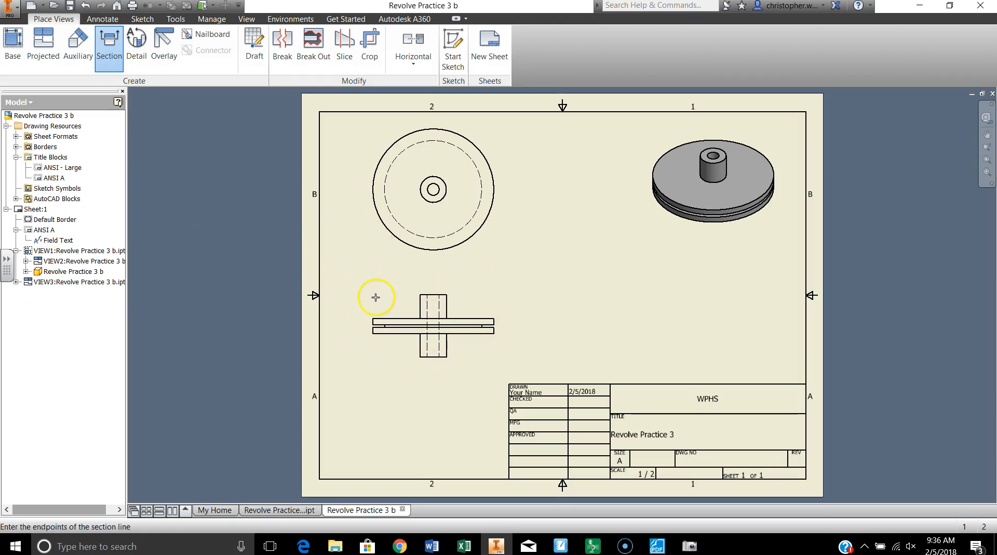
pyautogui.click(433, 295)
pyautogui.click(433, 296)
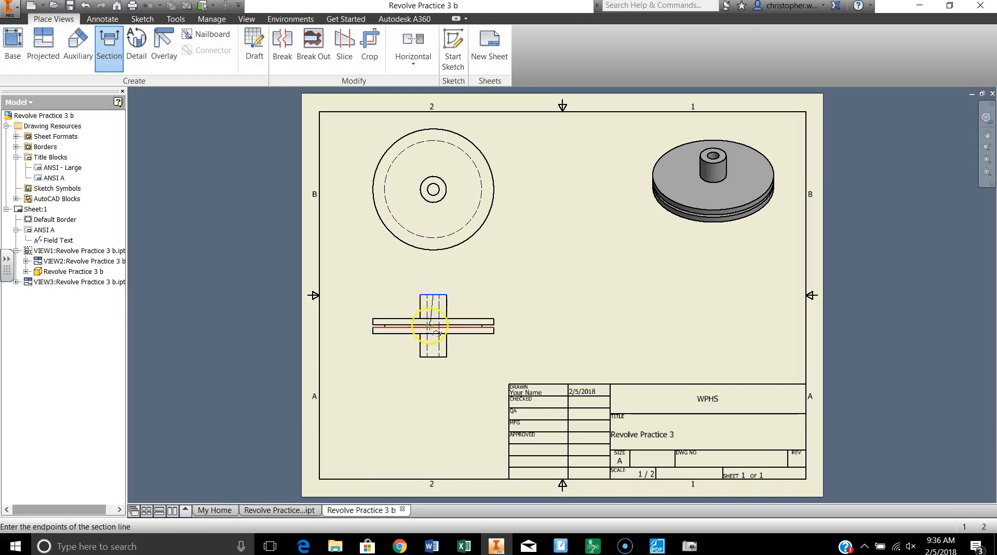
pyautogui.click(433, 358)
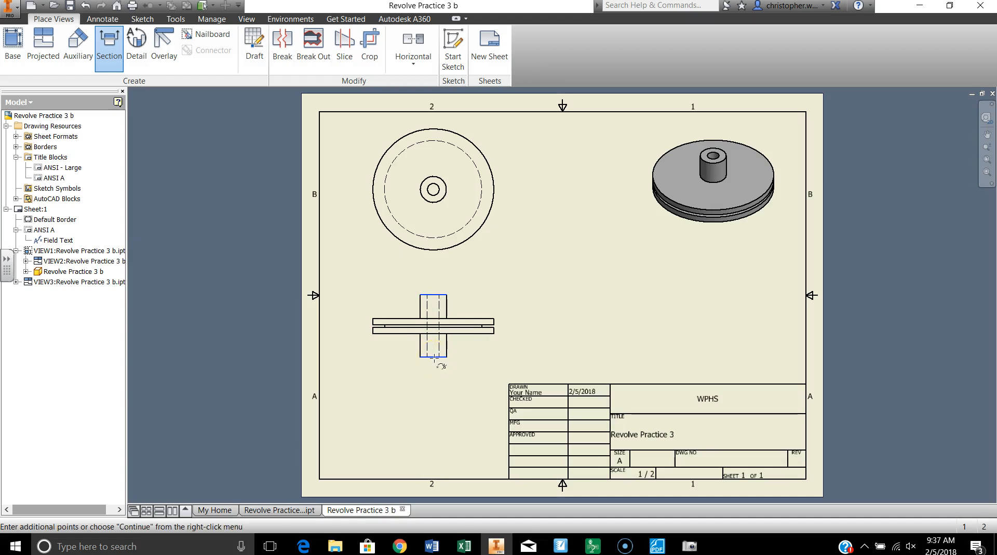
# Place the full-depth projected section view A at 1/2 scale to the right of the front view, below the isometric view.
pyautogui.rightClick(379, 358)
pyautogui.click(423, 357)
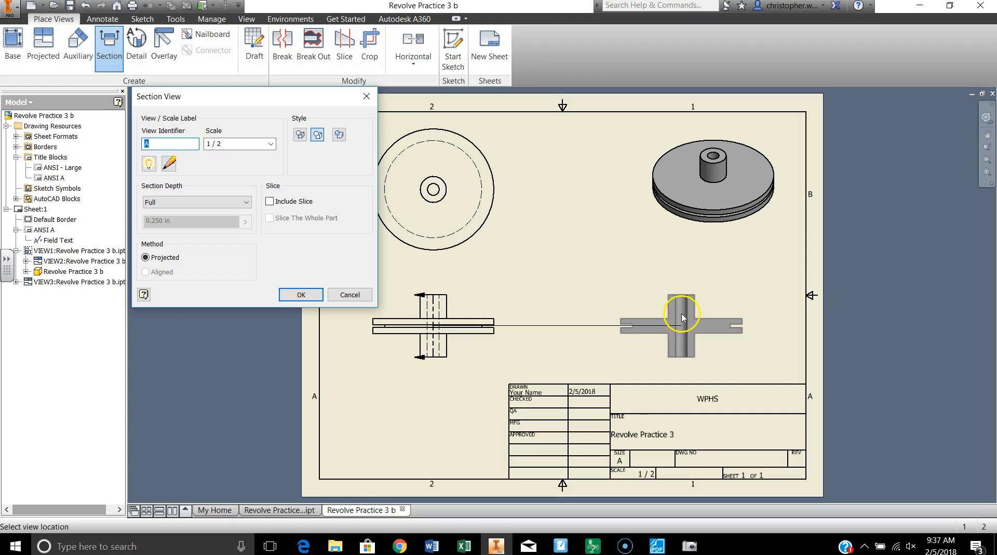
pyautogui.click(683, 316)
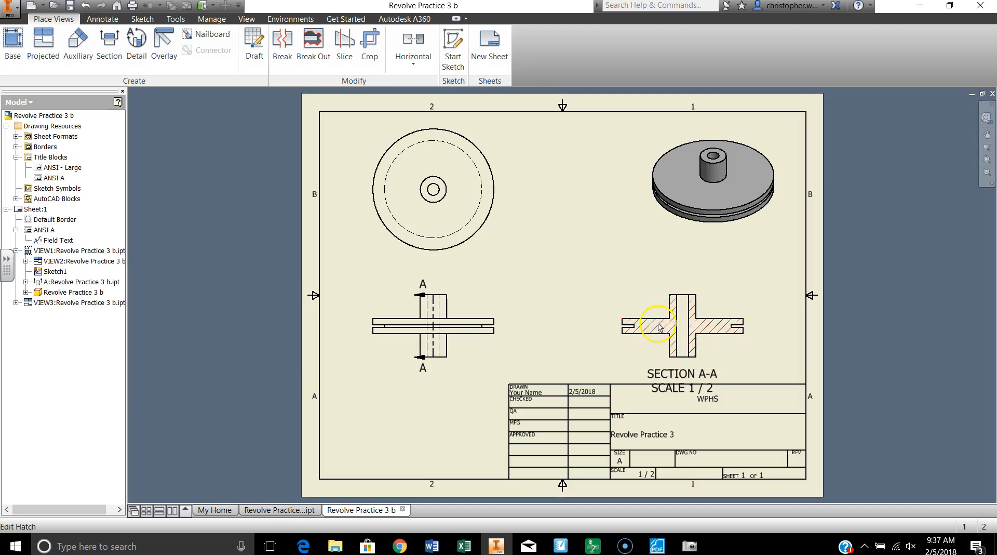
pyautogui.moveTo(627, 286)
pyautogui.mouseDown()
pyautogui.moveTo(610, 260)
pyautogui.moveTo(633, 296)
pyautogui.mouseUp()
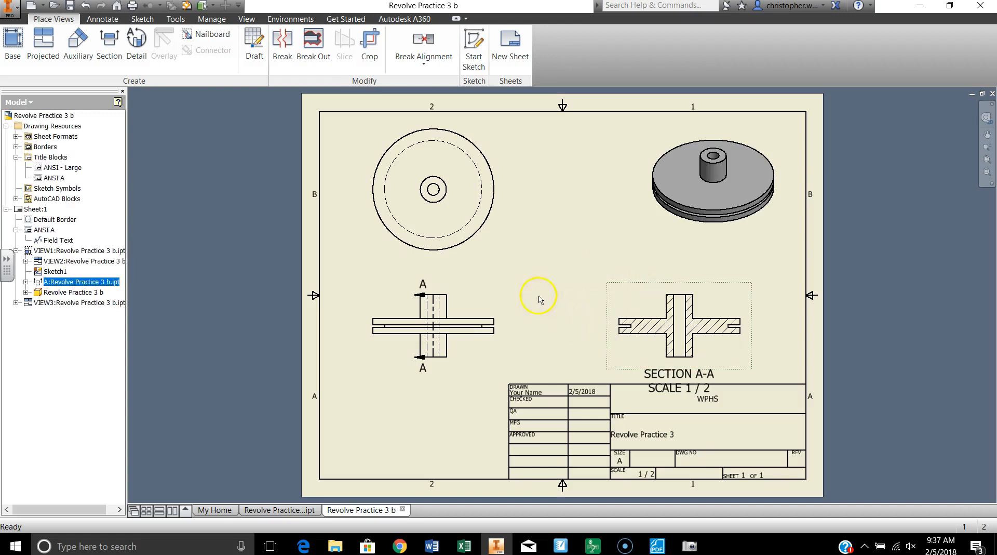
# Dimension the overall hub height in the front view, placing the dimension to the right of the view.
pyautogui.scroll(-4, 534, 340)
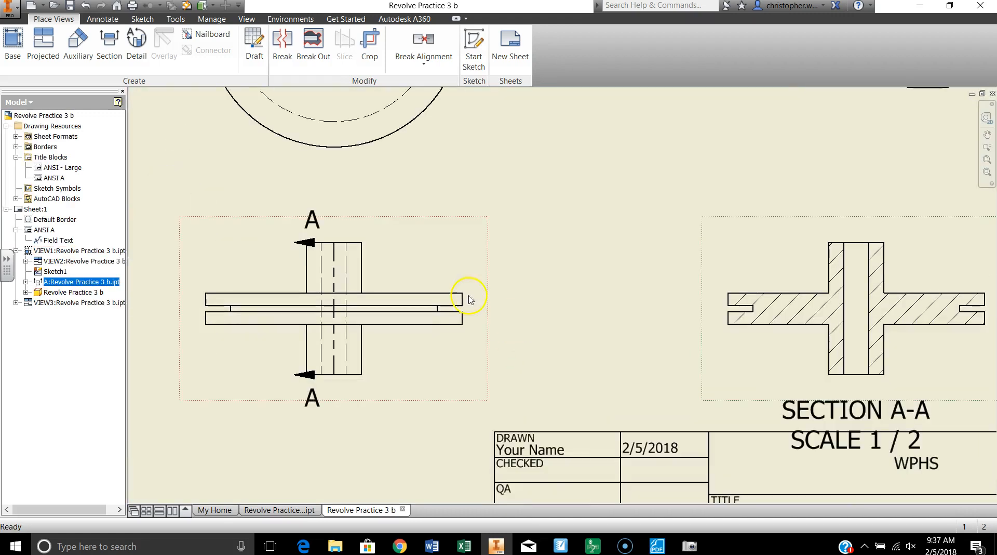
pyautogui.scroll(3, 530, 334)
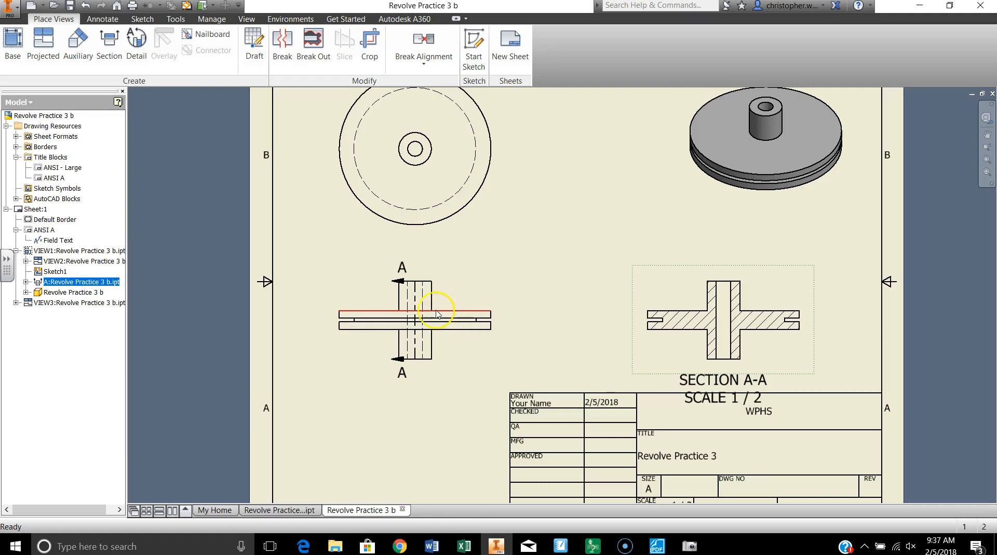
pyautogui.scroll(-3, 436, 313)
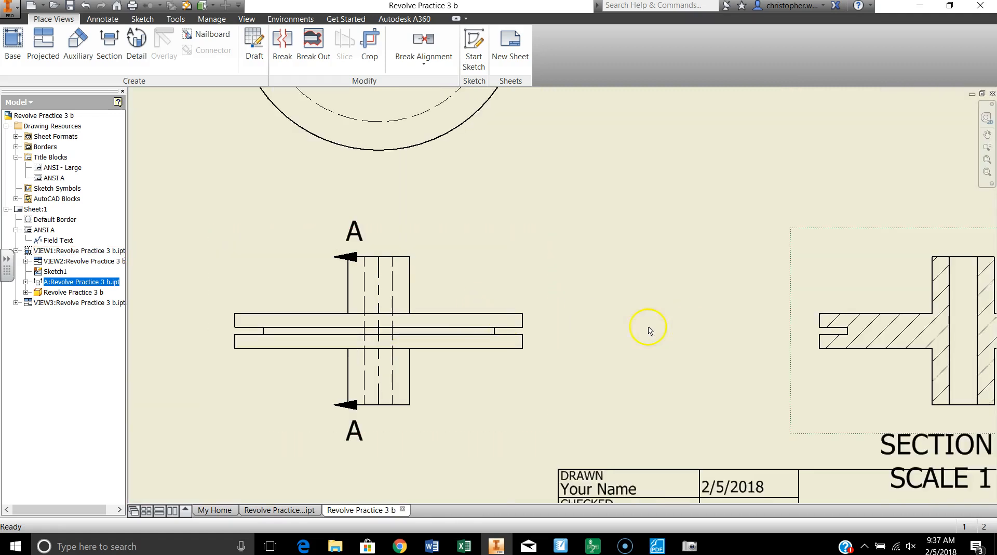
pyautogui.moveTo(379, 262); pyautogui.dragTo(380, 260)
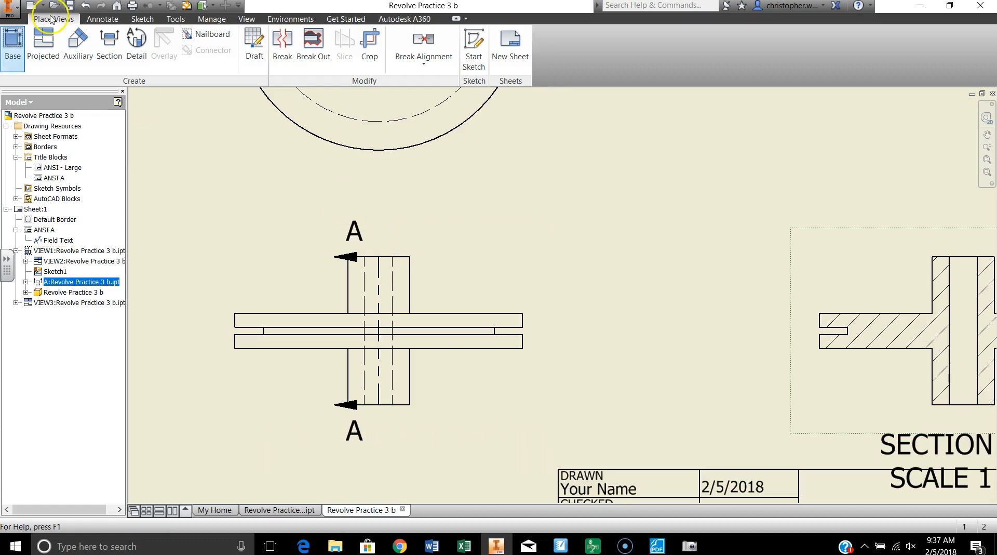
pyautogui.click(102, 18)
pyautogui.click(21, 44)
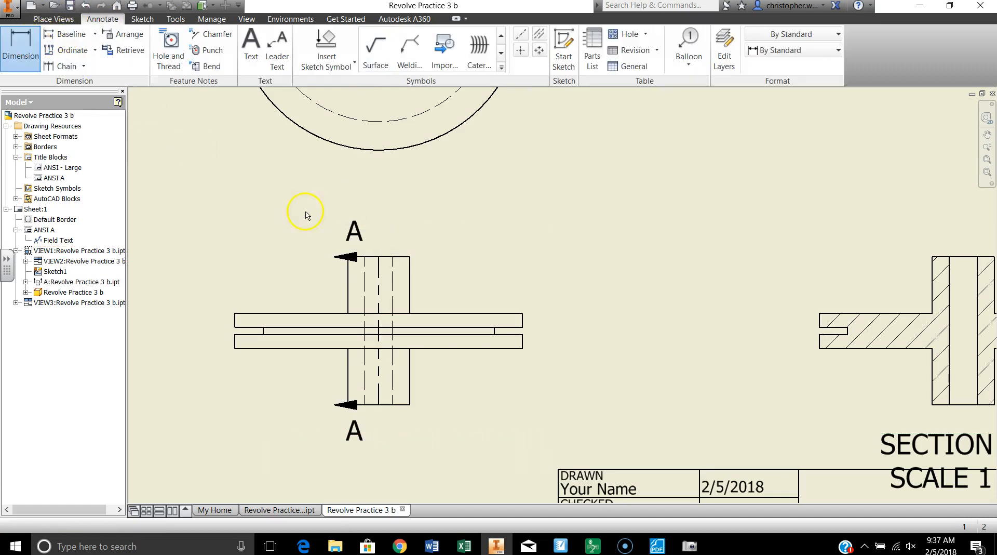
pyautogui.click(386, 257)
pyautogui.click(388, 404)
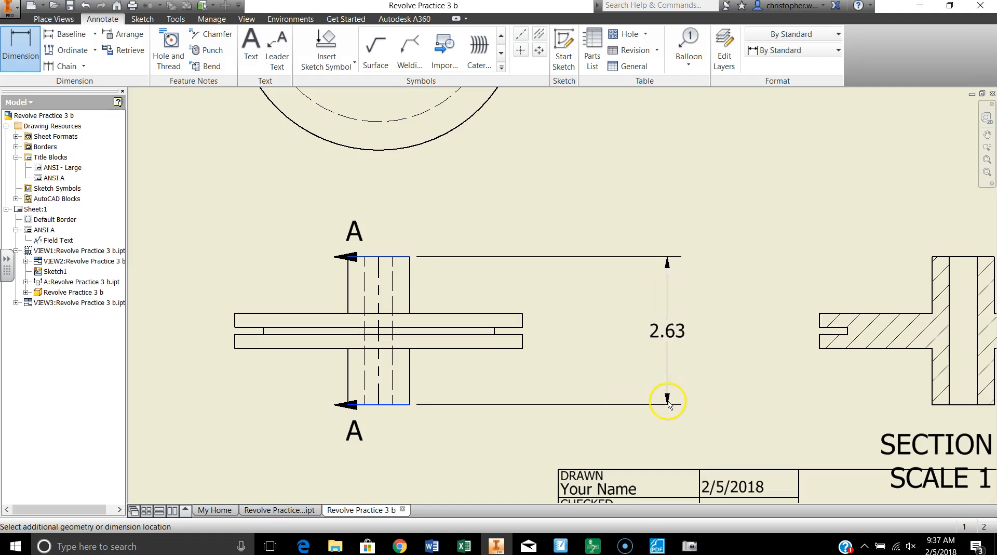
pyautogui.click(623, 392)
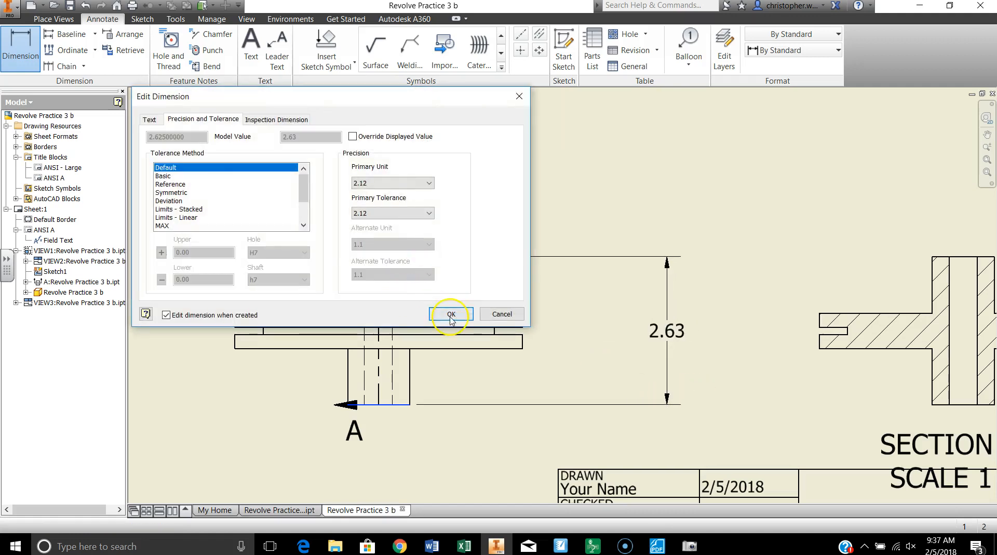
# Set the hub height dimension's primary unit precision to three decimals (3.123).
pyautogui.click(370, 182)
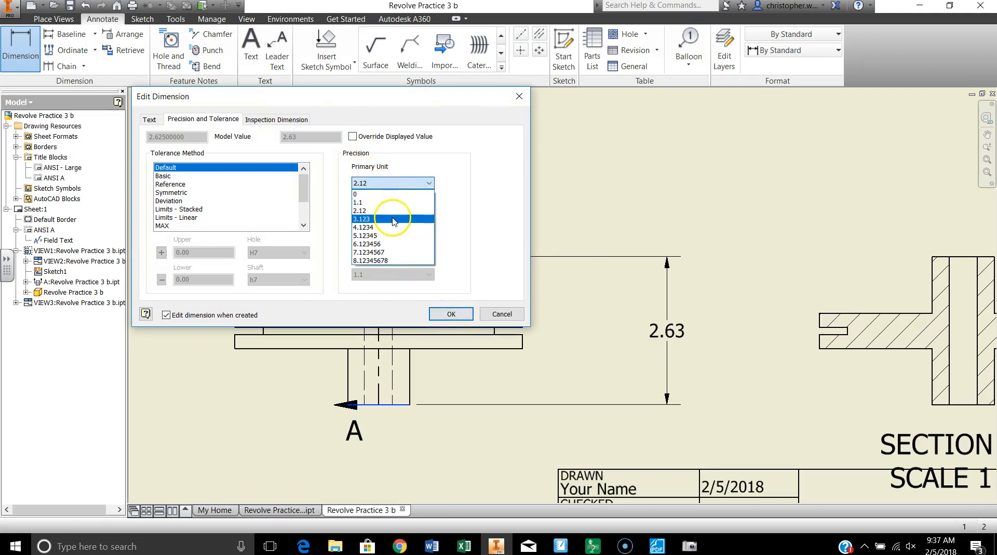
pyautogui.click(392, 216)
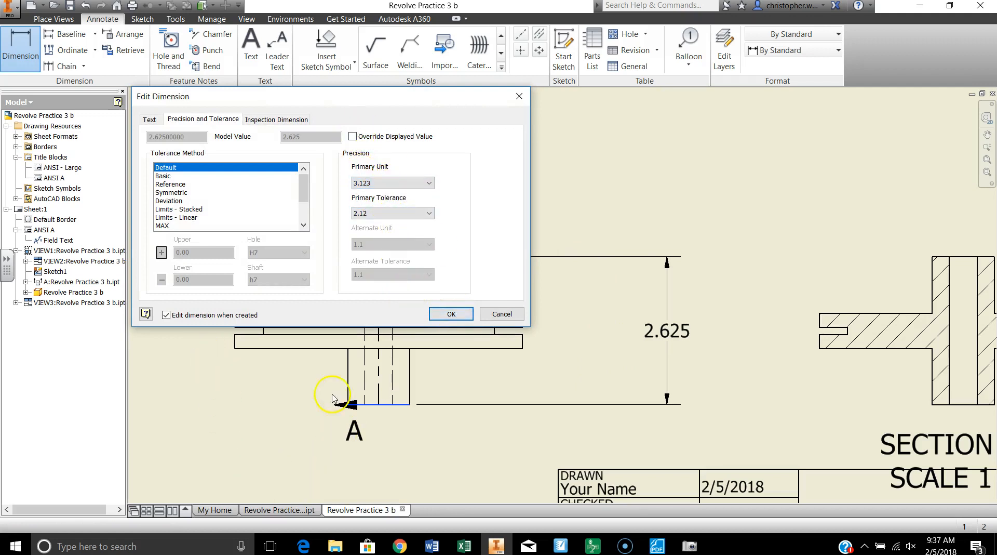
pyautogui.click(450, 314)
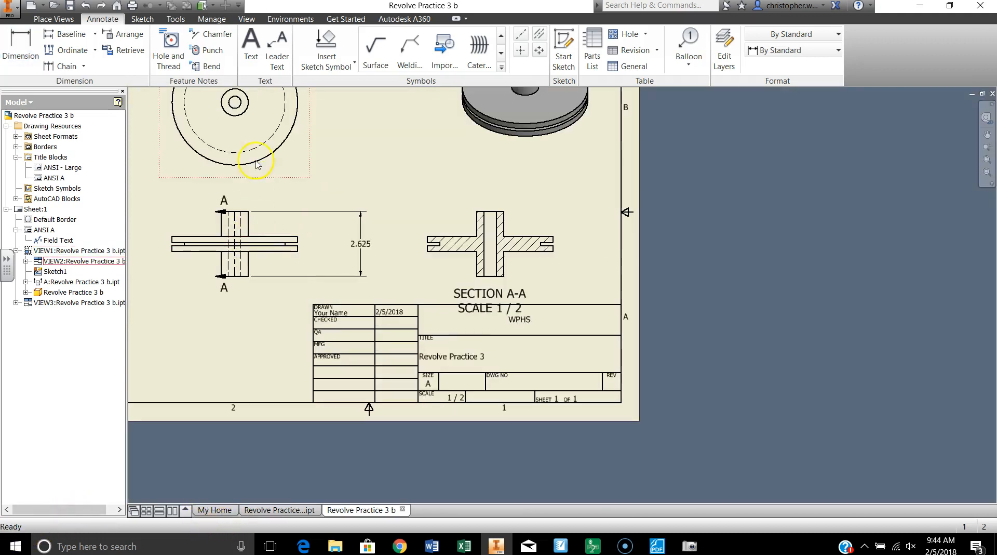
# Dimension the horizontal distance from the hub's right side to the disc's outer edge, above the front view, with default precision.
pyautogui.click(21, 48)
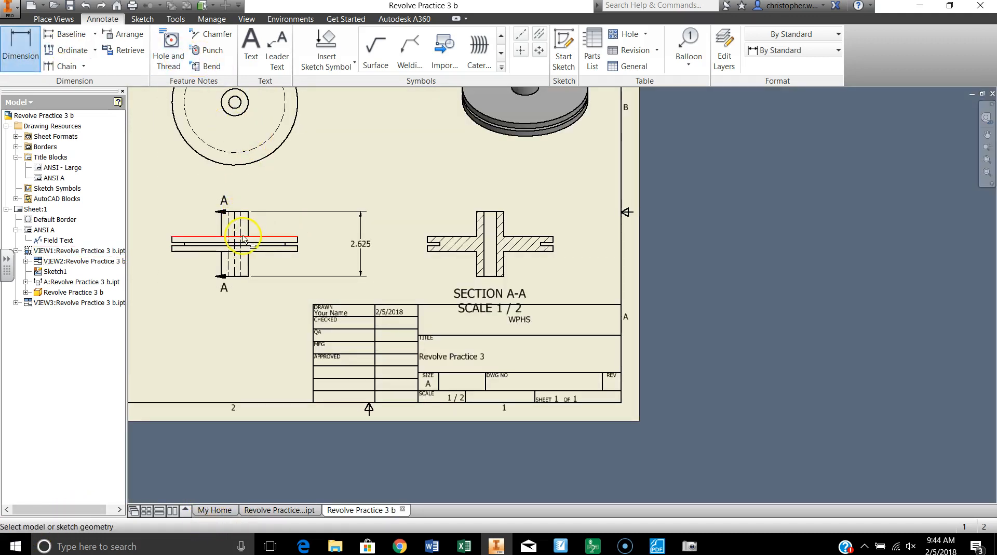
pyautogui.click(249, 237)
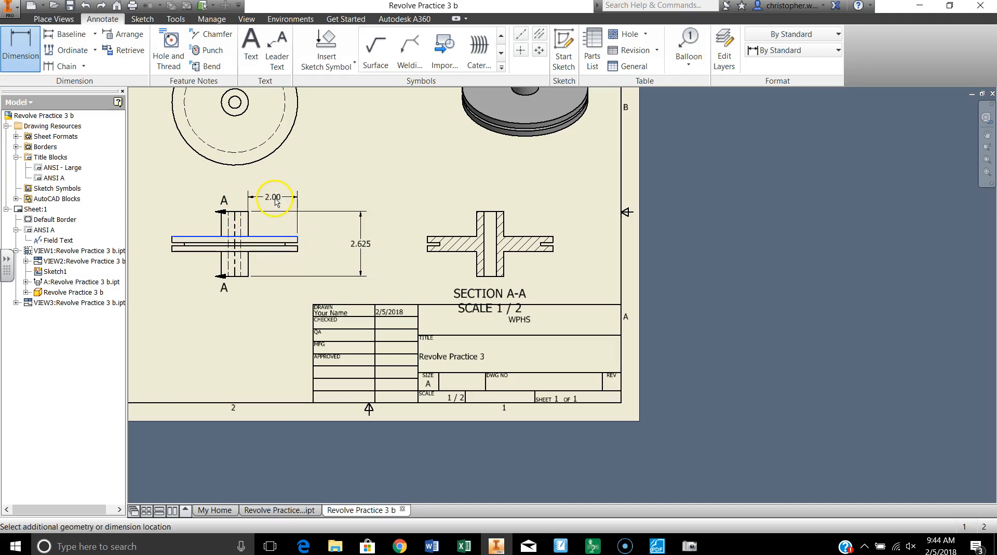
pyautogui.click(276, 199)
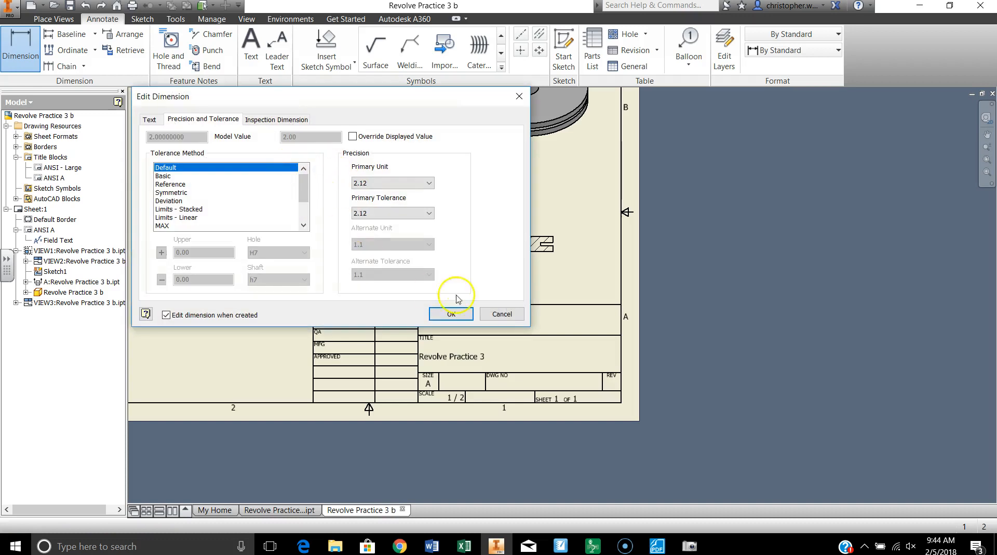
pyautogui.click(441, 311)
# Dimension the thickness of the upper and lower flanges beside the groove, left of the section view.
pyautogui.scroll(5, 424, 249)
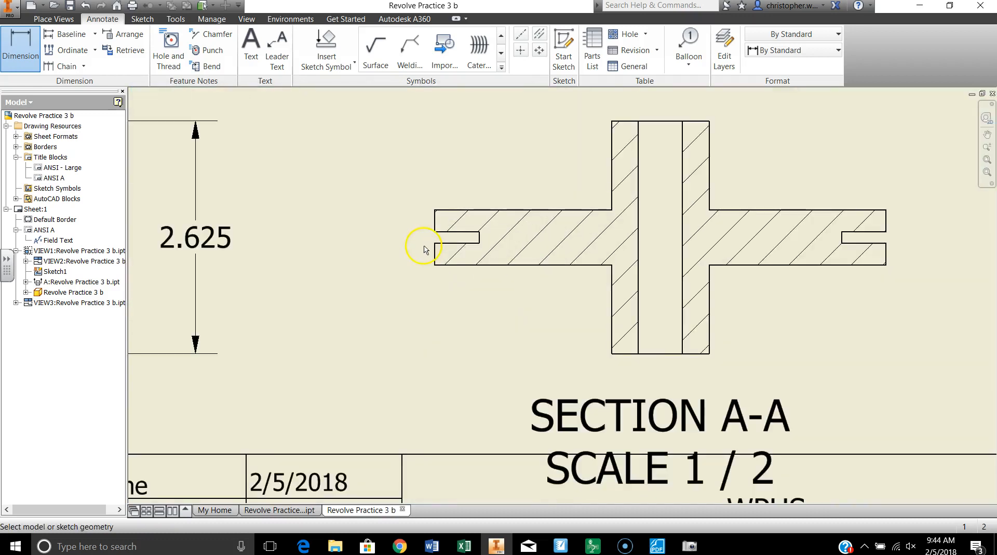
pyautogui.click(435, 228)
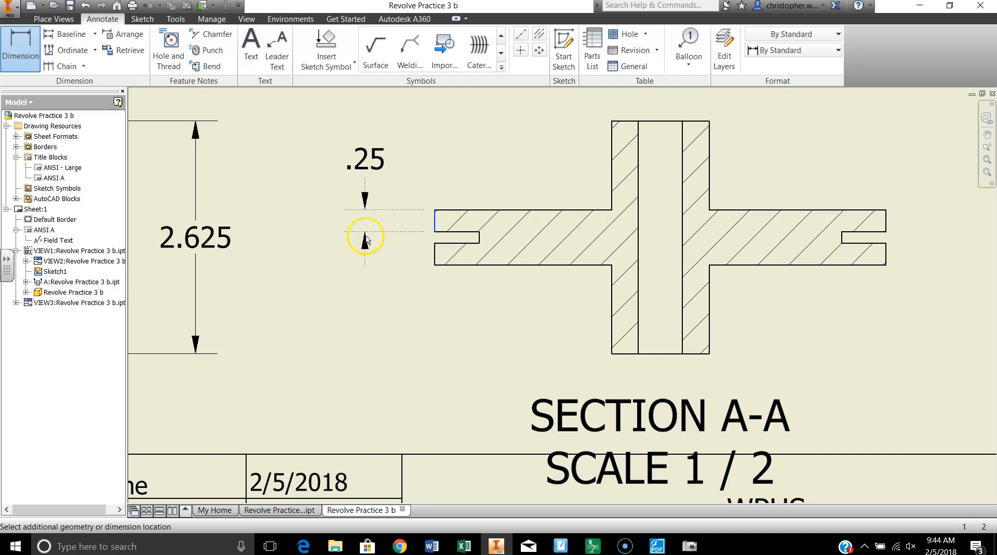
pyautogui.click(366, 239)
pyautogui.click(448, 314)
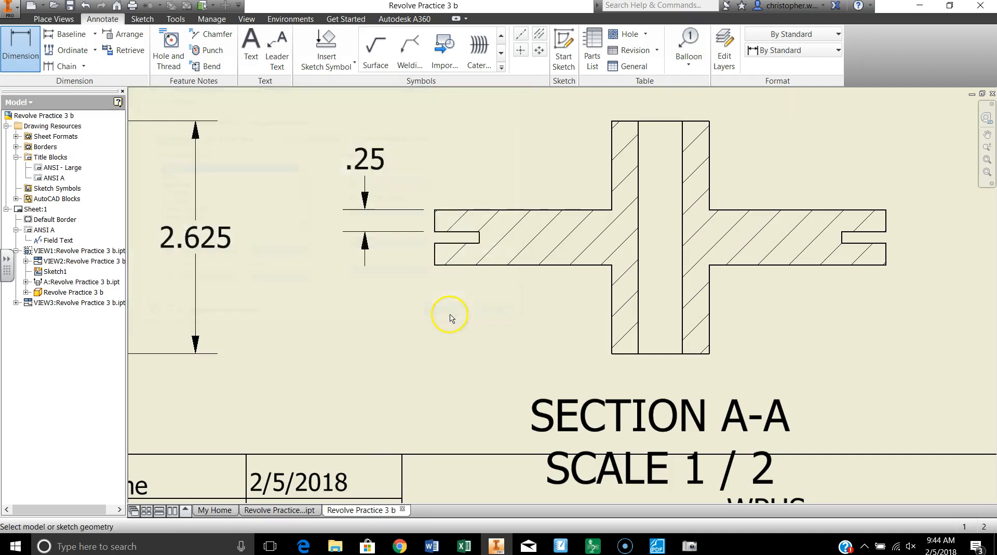
pyautogui.click(435, 260)
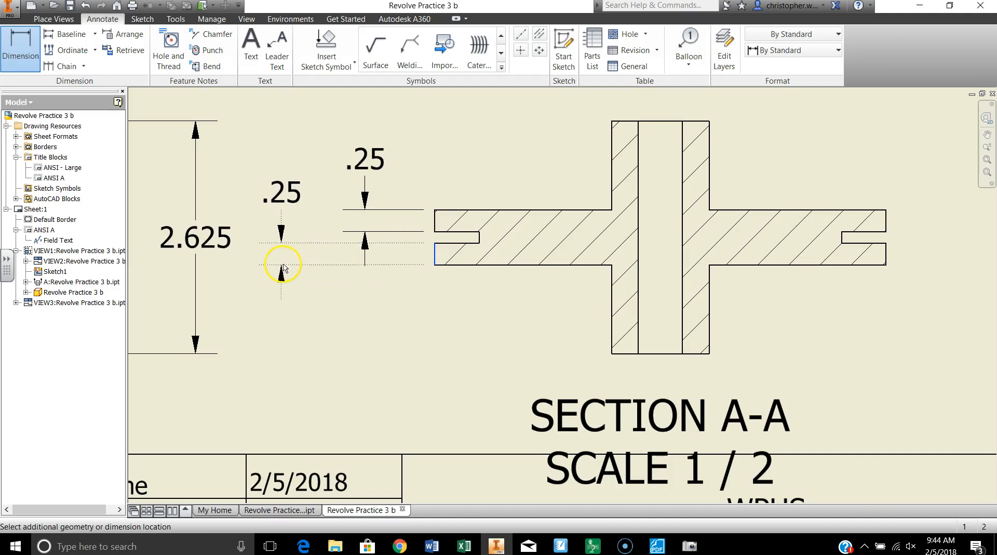
pyautogui.click(284, 262)
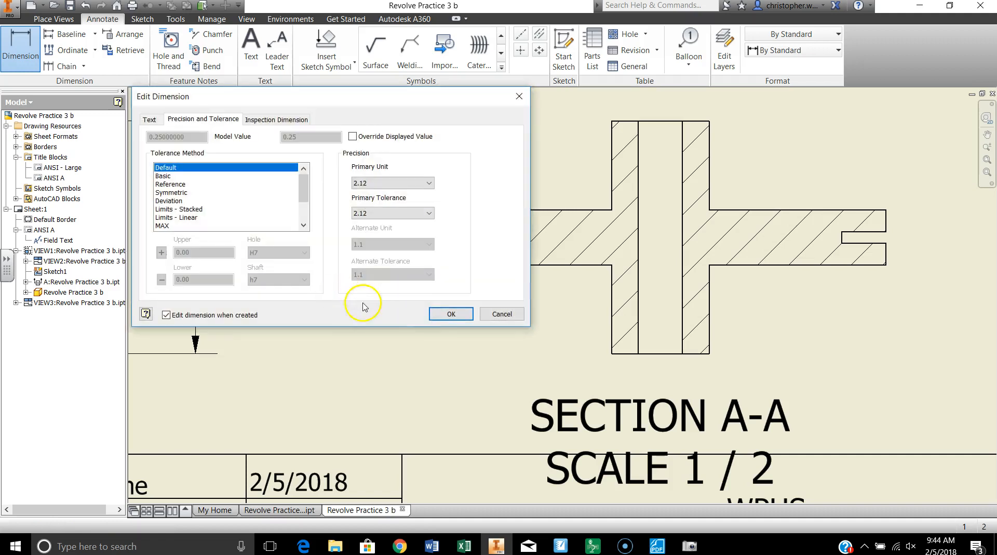
pyautogui.click(448, 314)
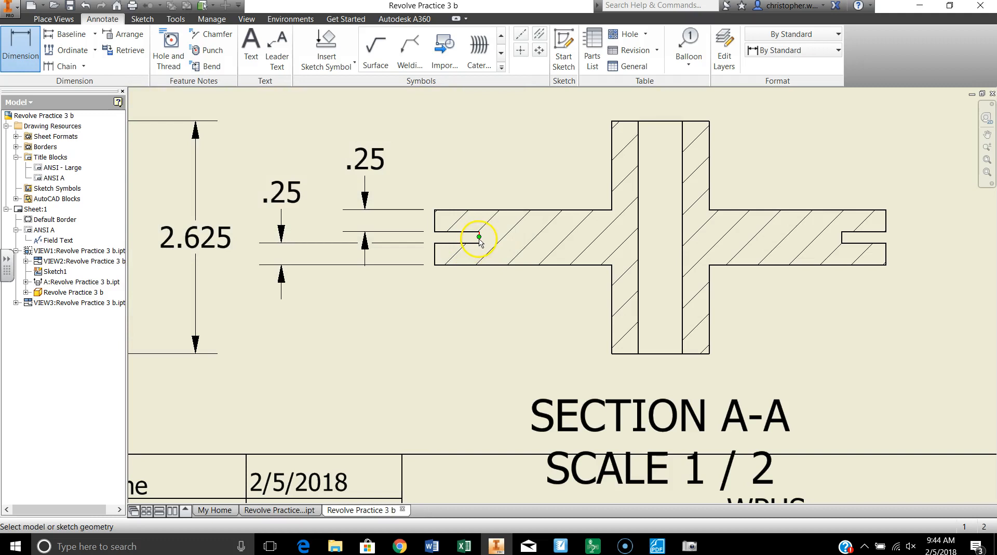
# Dimension the left groove's width in the section view and set its primary unit precision to three decimals (3.123).
pyautogui.scroll(3, 479, 244)
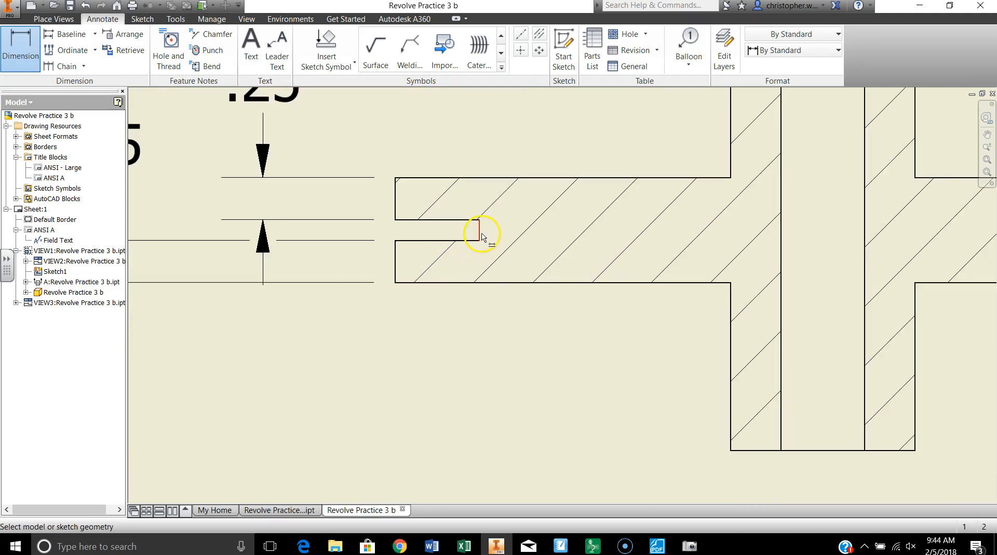
pyautogui.click(479, 235)
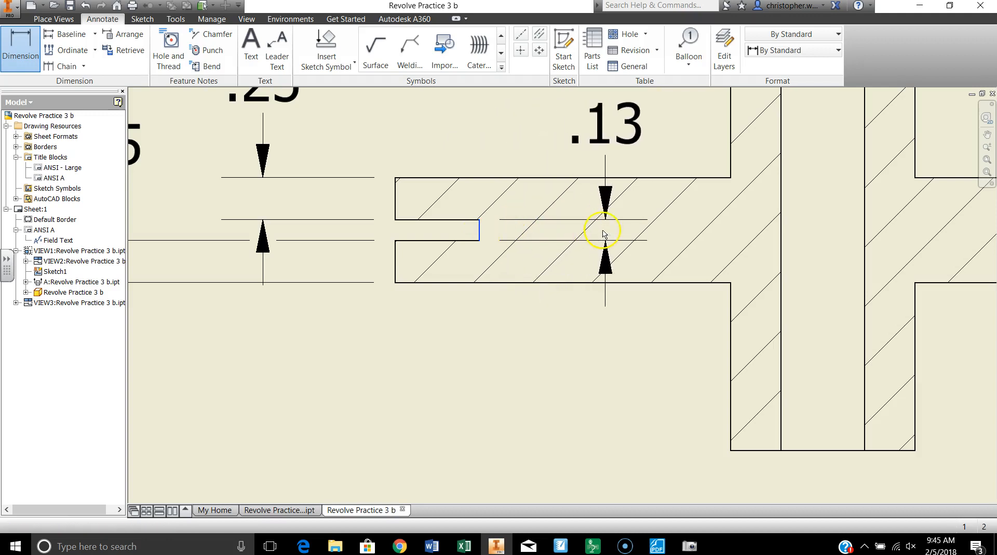
pyautogui.click(610, 230)
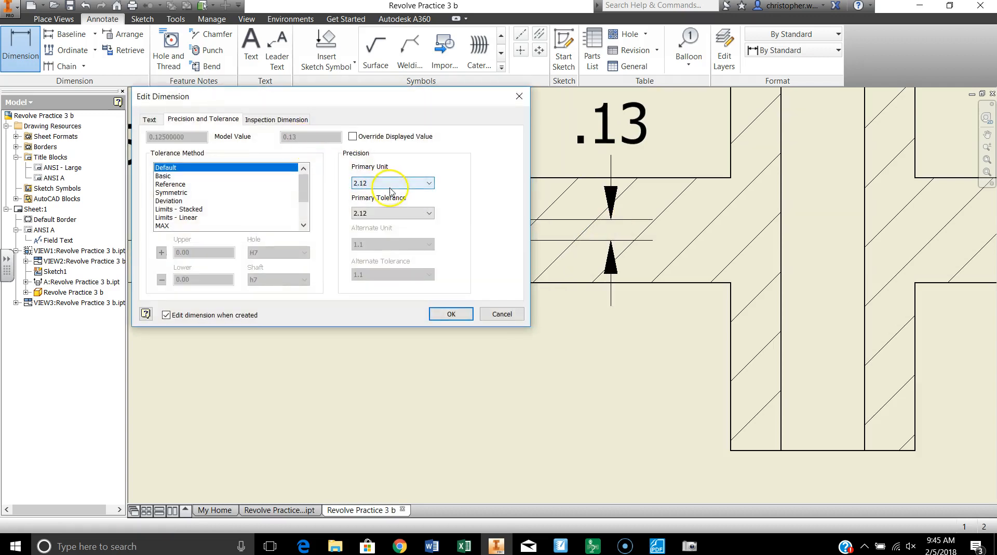
pyautogui.click(391, 184)
pyautogui.click(379, 218)
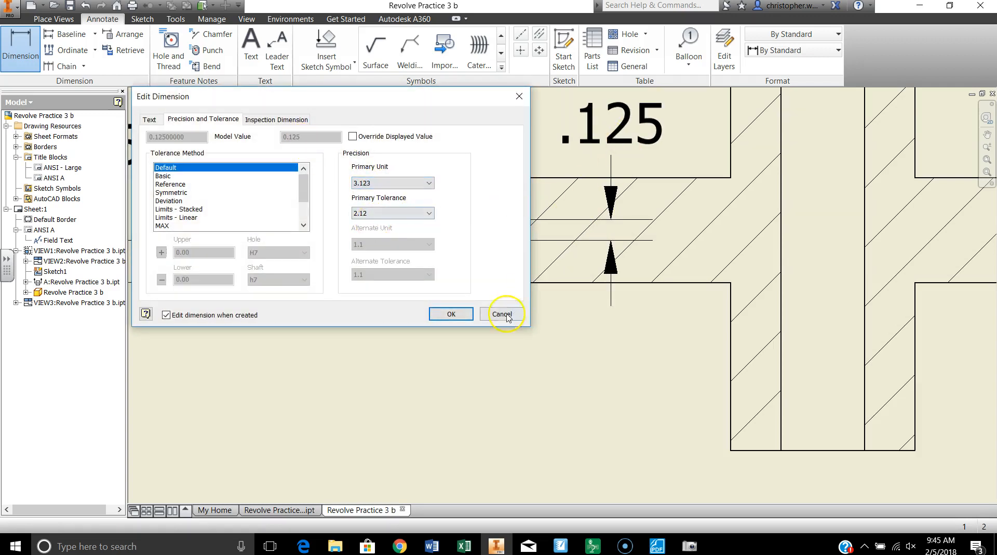
pyautogui.click(452, 315)
# Dimension the distance from the bore's left edge to its center, high above the section view, with default precision.
pyautogui.scroll(-5, 569, 326)
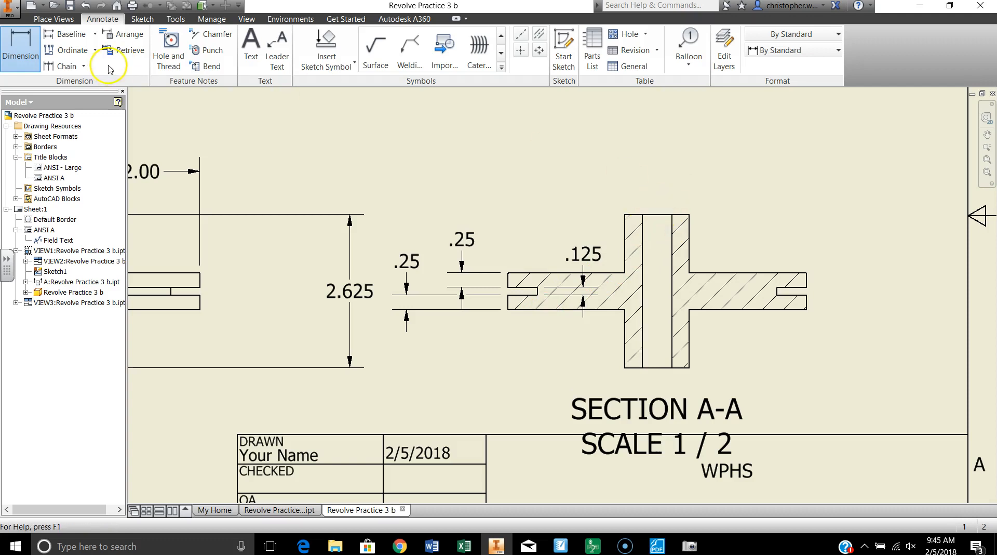
pyautogui.click(643, 216)
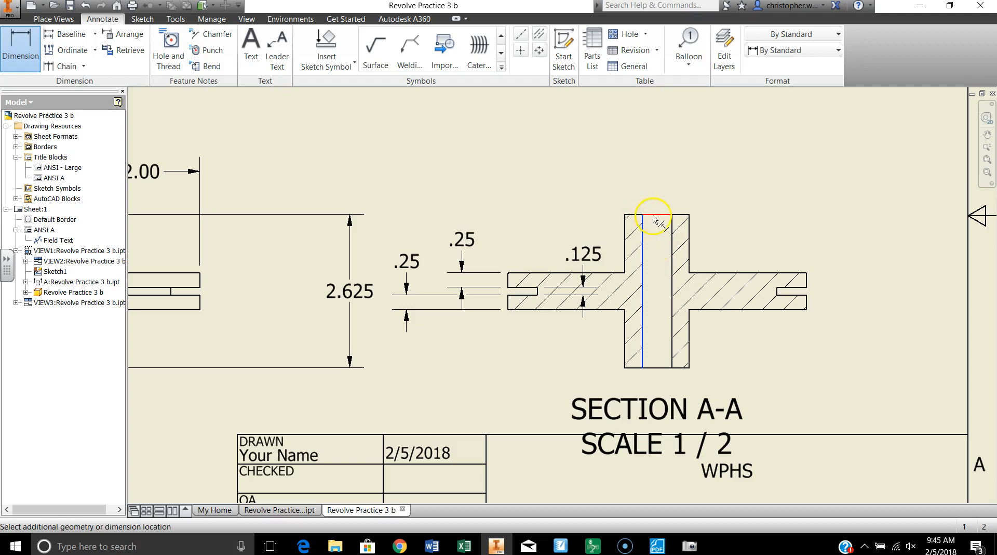
pyautogui.click(656, 216)
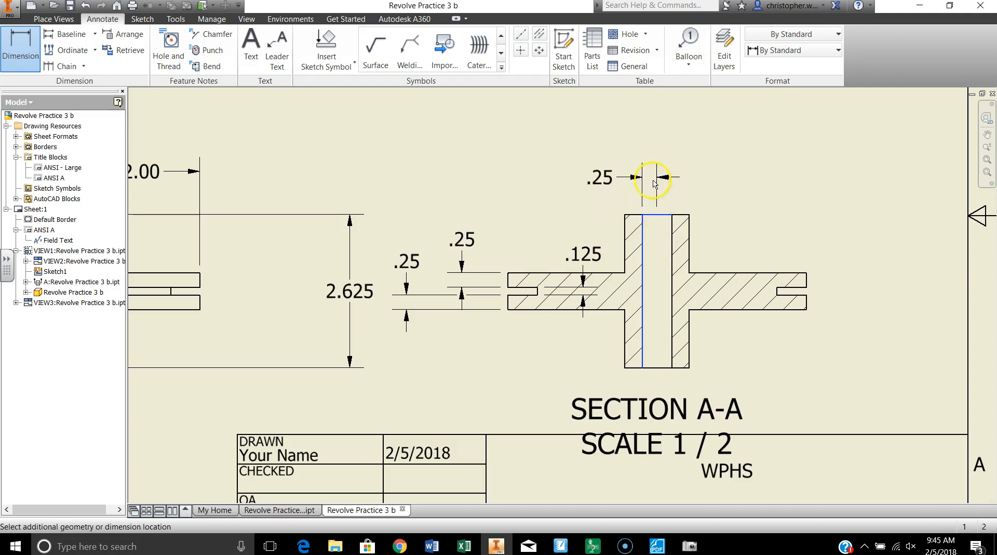
pyautogui.click(654, 120)
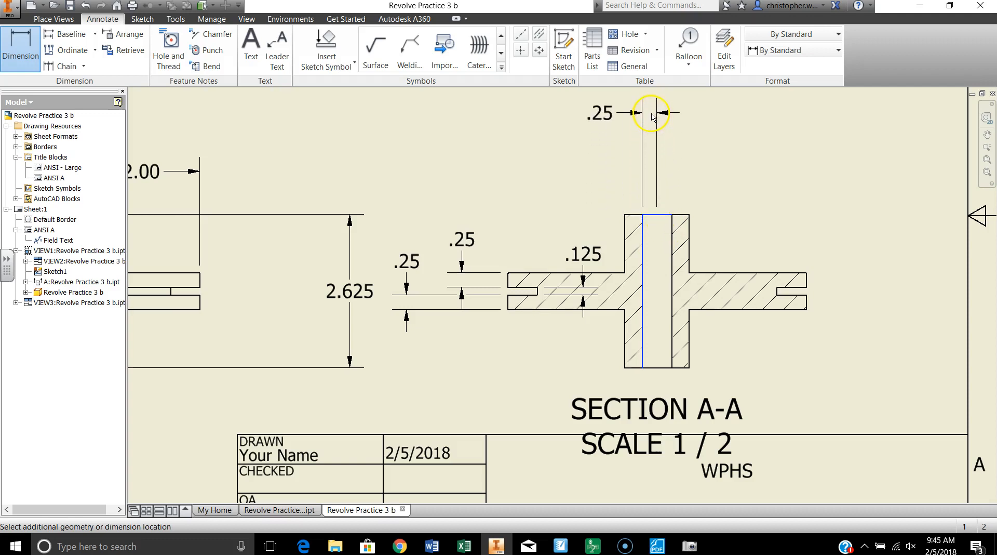
pyautogui.click(451, 312)
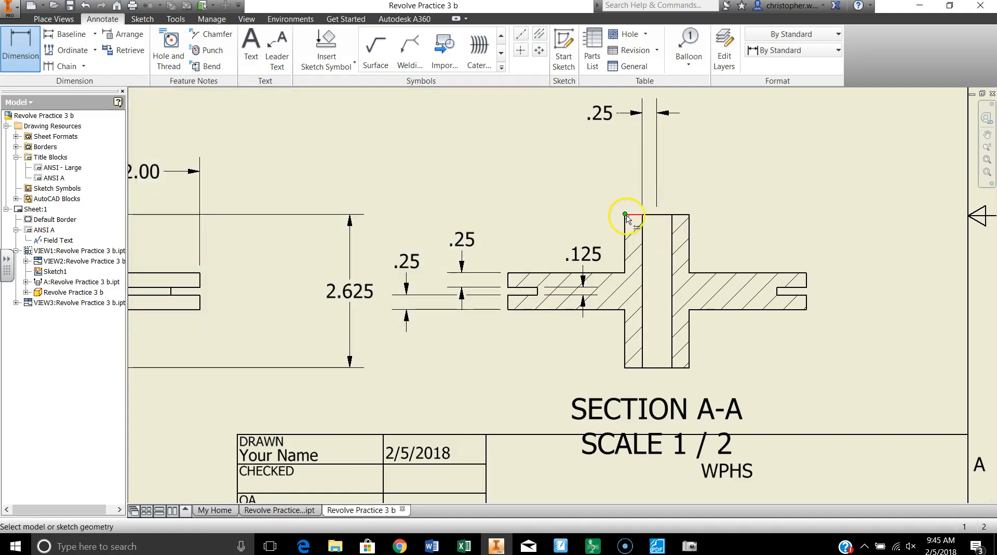
# Dimension the hub's left wall thickness above the section view, below the bore half-width dimension, with default precision.
pyautogui.click(631, 215)
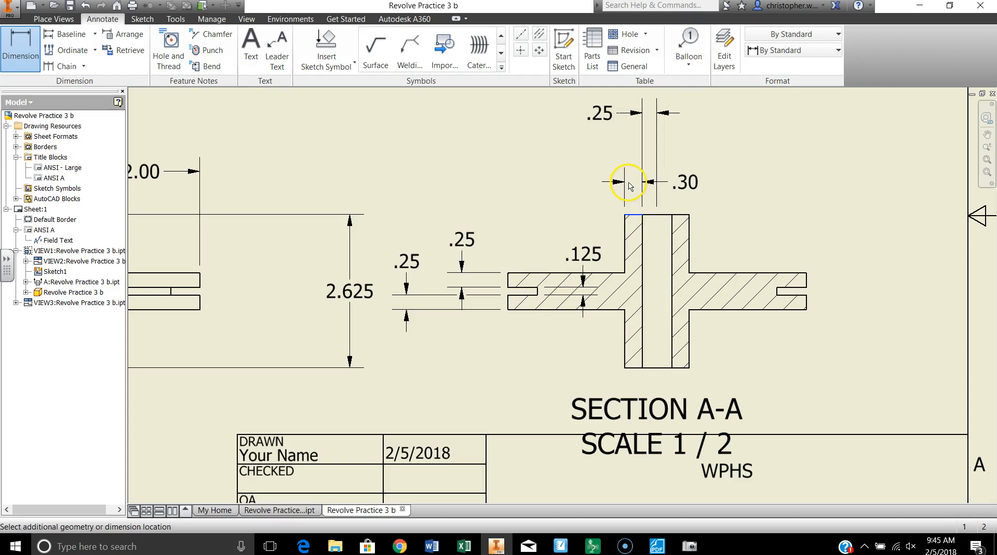
pyautogui.click(629, 170)
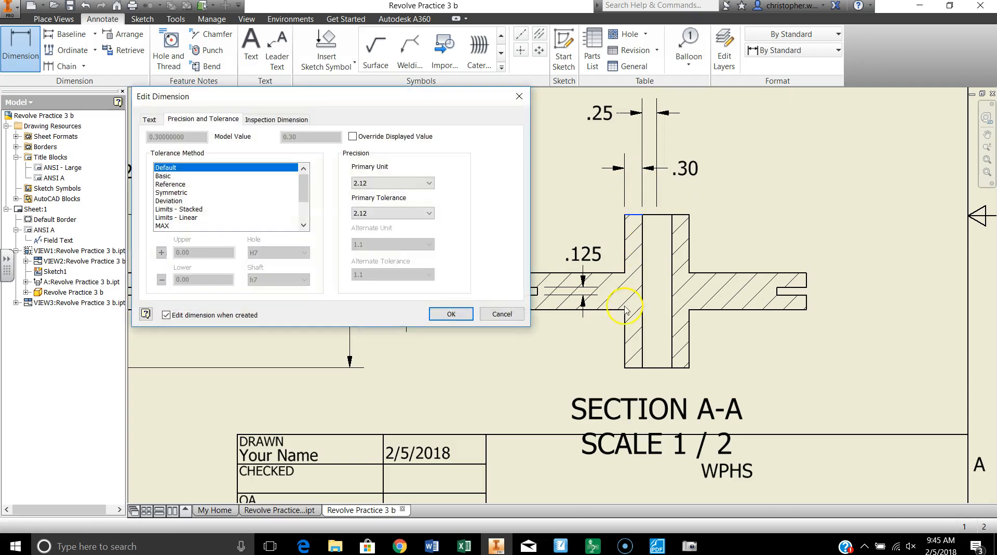
pyautogui.click(452, 315)
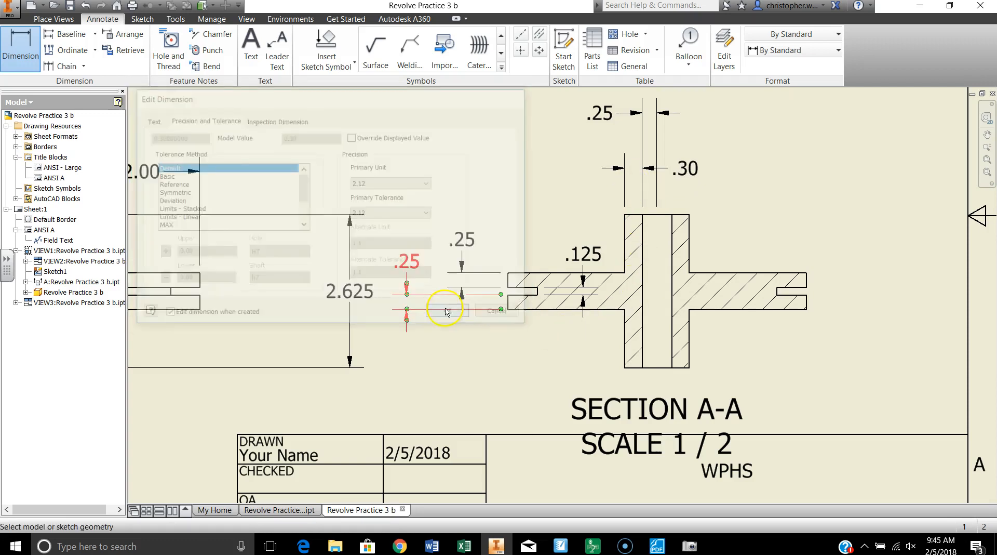
# Dimension the left groove's depth above the section view, with default precision.
pyautogui.click(526, 289)
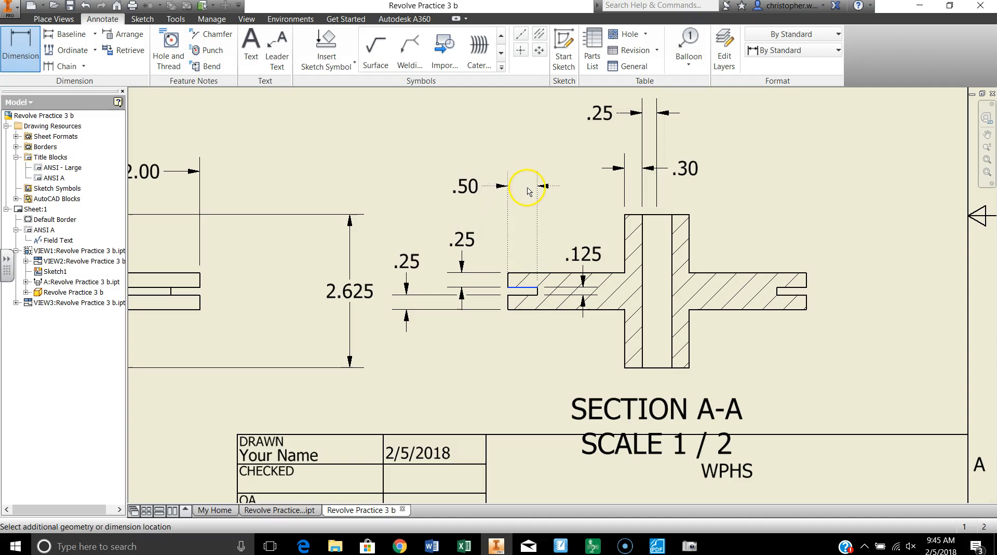
pyautogui.click(528, 191)
pyautogui.click(462, 319)
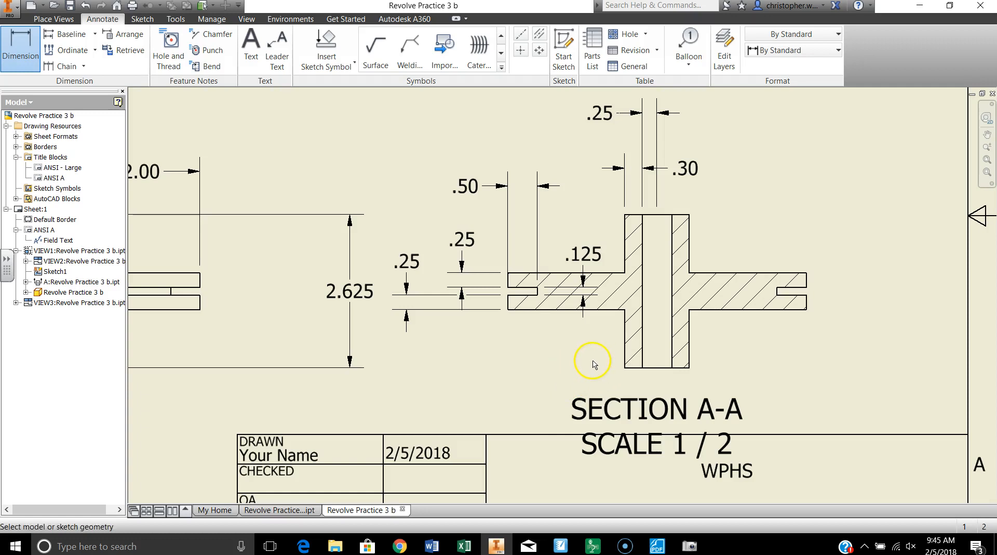
# Dimension the hub's projection below the disc left of the section view and its projection above the disc on the right side.
pyautogui.click(626, 344)
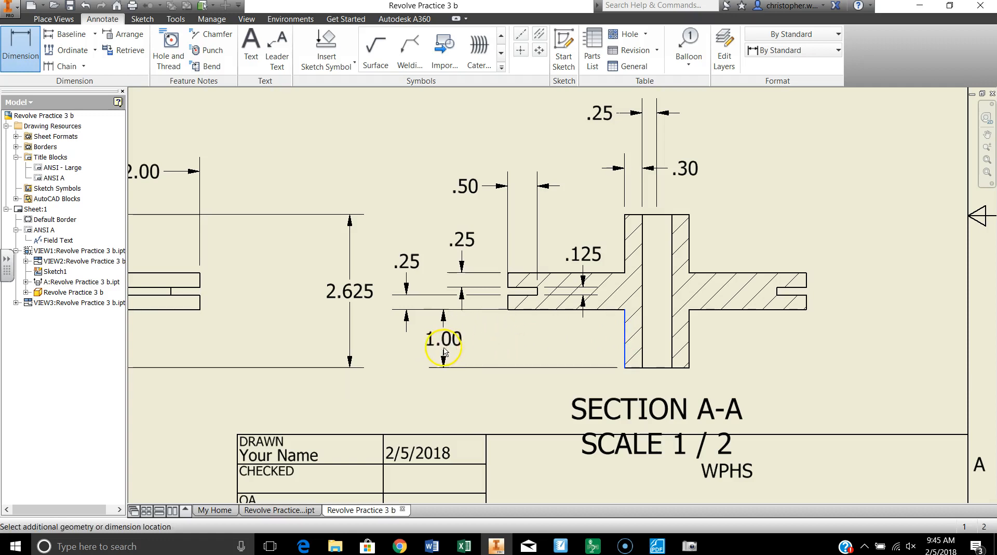
pyautogui.click(444, 352)
pyautogui.click(450, 312)
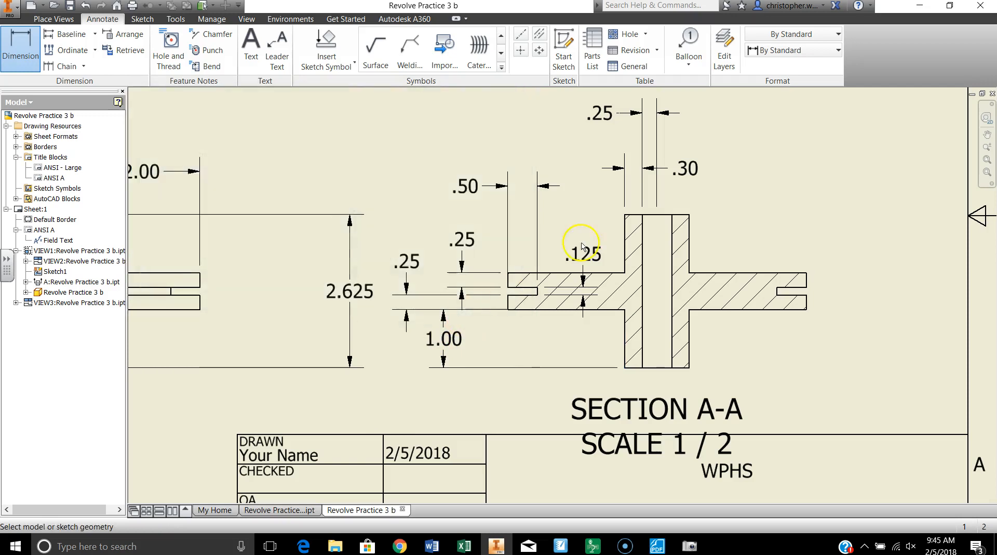
pyautogui.click(689, 254)
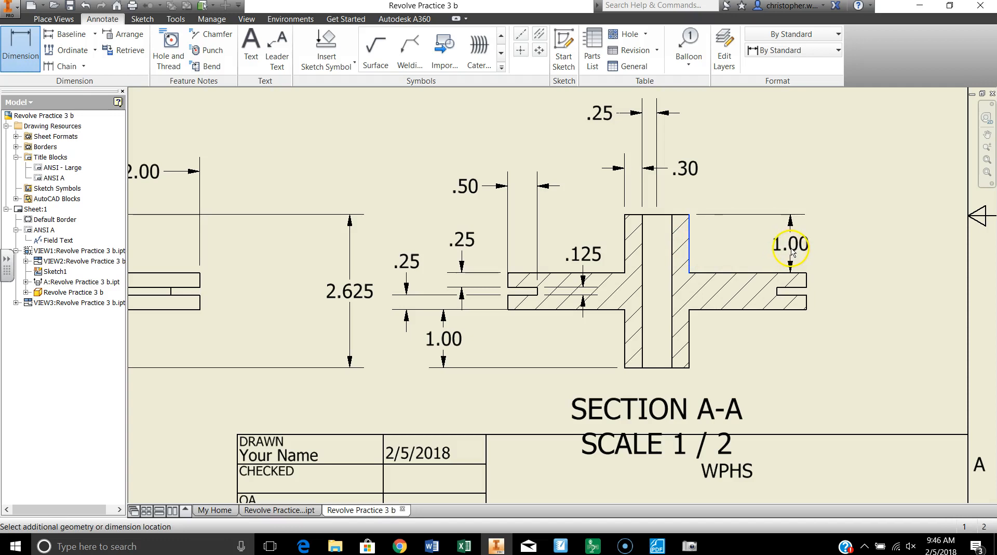
pyautogui.click(789, 248)
pyautogui.click(450, 313)
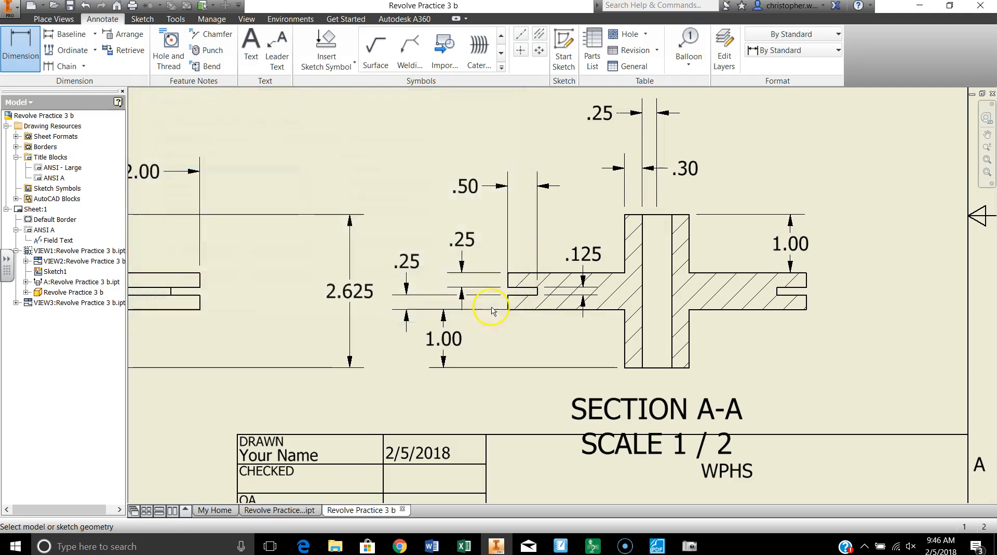
# Dimension the disc's outer diameter in the top view and set its primary unit precision to three decimals (3.123).
pyautogui.scroll(-5, 249, 333)
pyautogui.scroll(2, 216, 263)
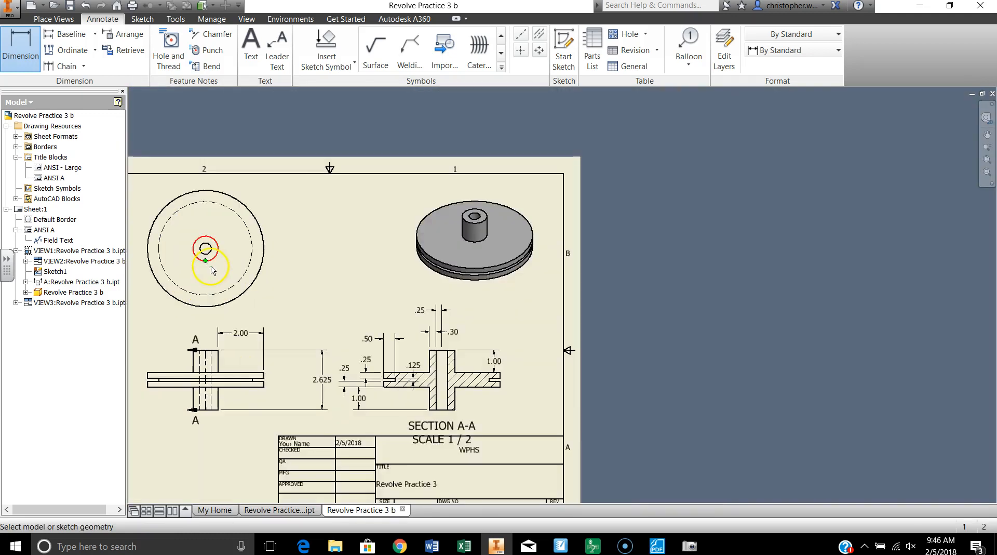
pyautogui.scroll(3, 218, 267)
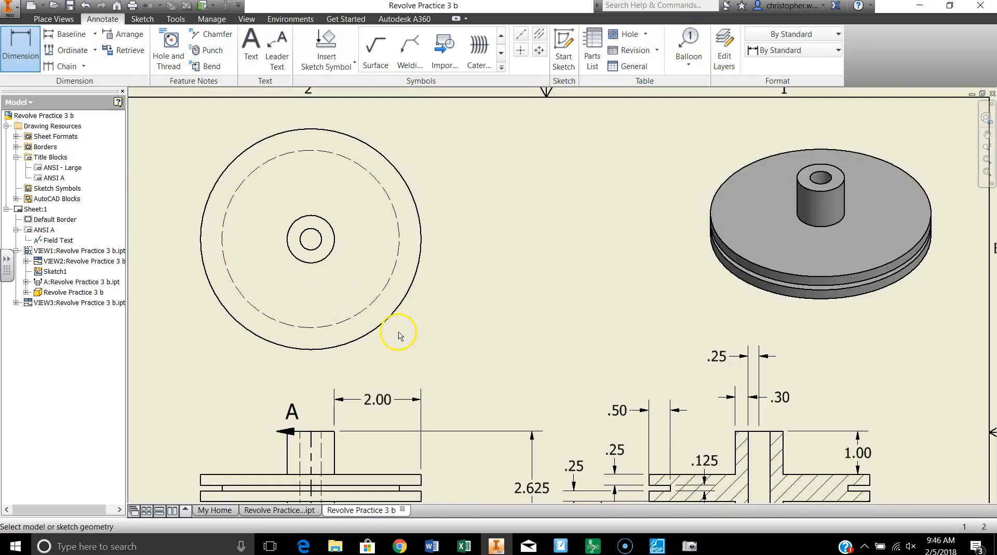
pyautogui.click(395, 313)
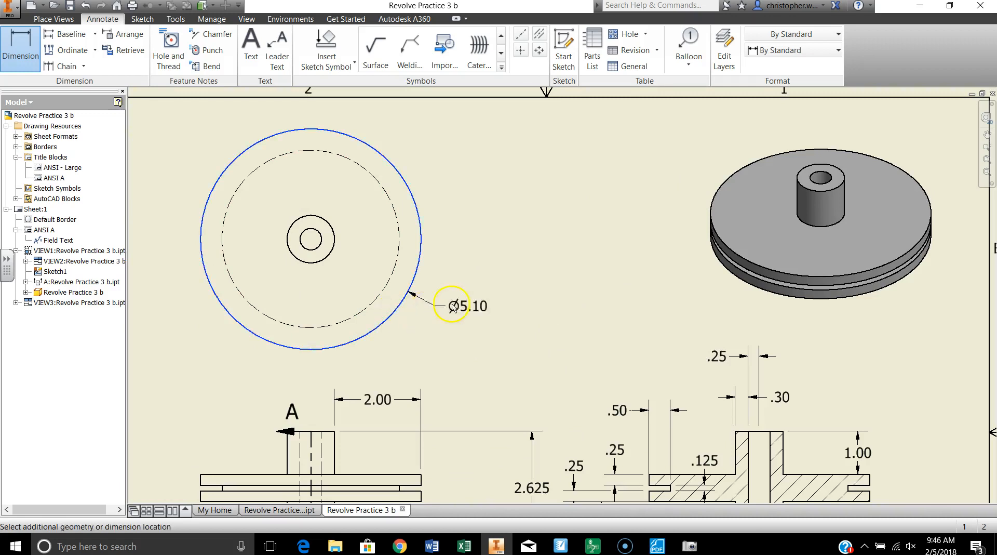
pyautogui.click(474, 305)
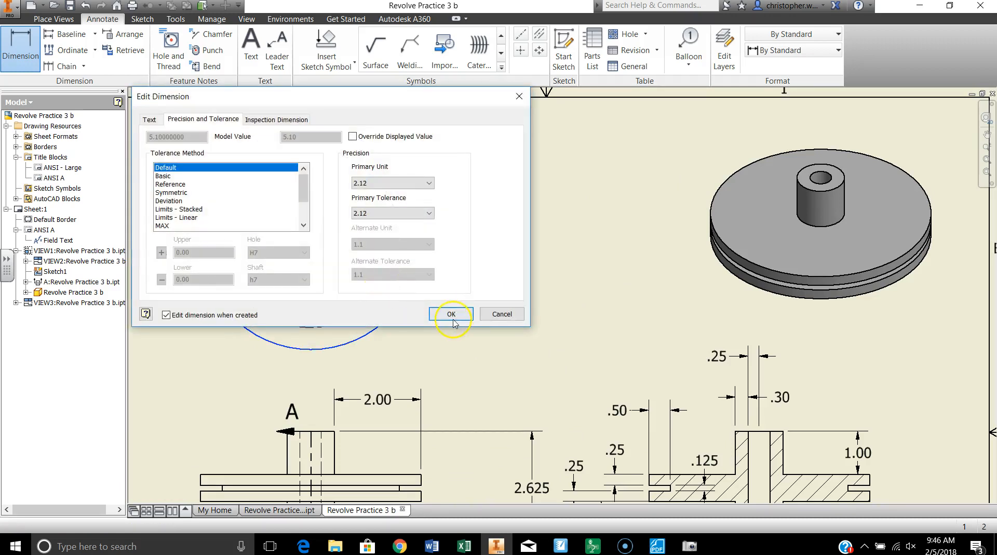
pyautogui.click(375, 182)
pyautogui.click(384, 218)
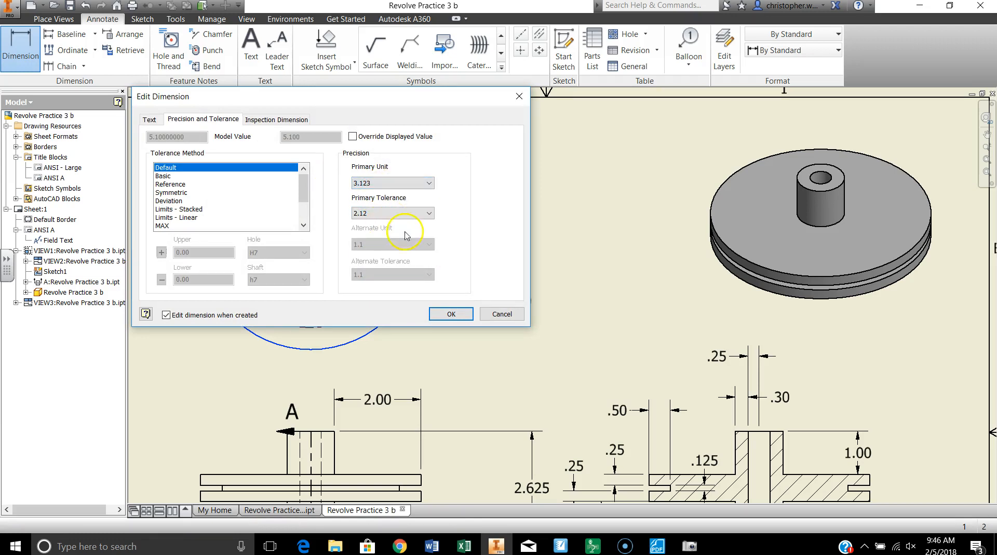
pyautogui.click(452, 314)
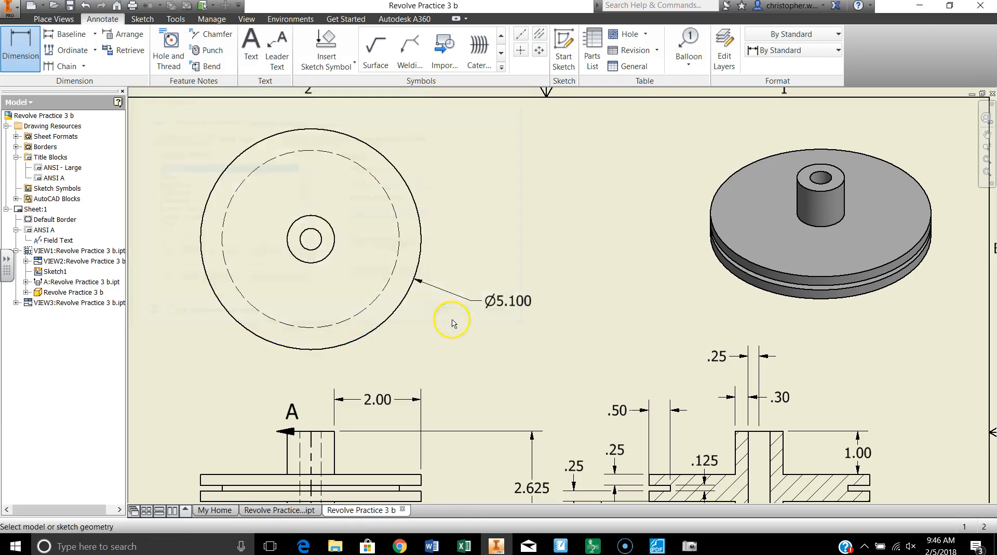
# Dimension the hidden groove circle's diameter in the top view, placed outside the disc above the outer diameter dimension, with default precision.
pyautogui.click(397, 269)
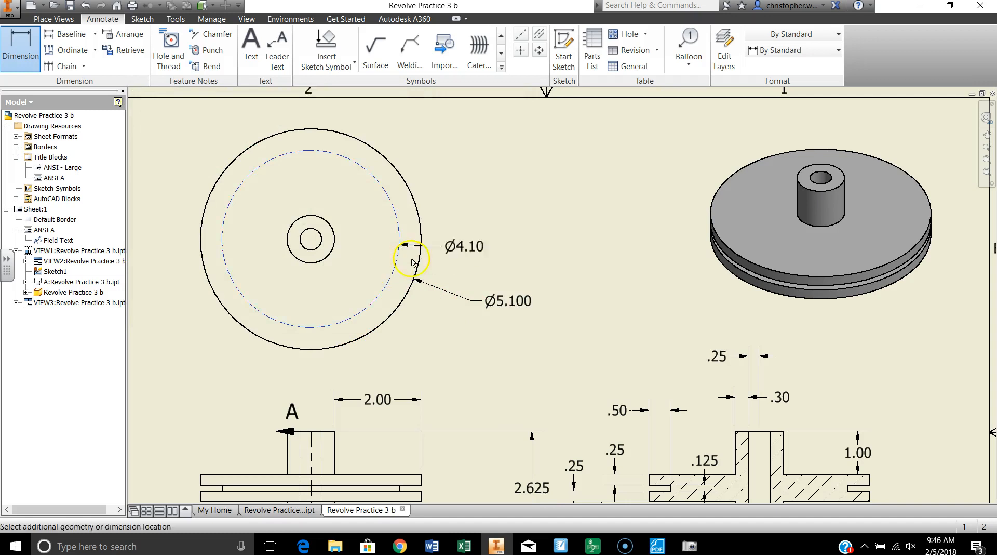
pyautogui.click(486, 215)
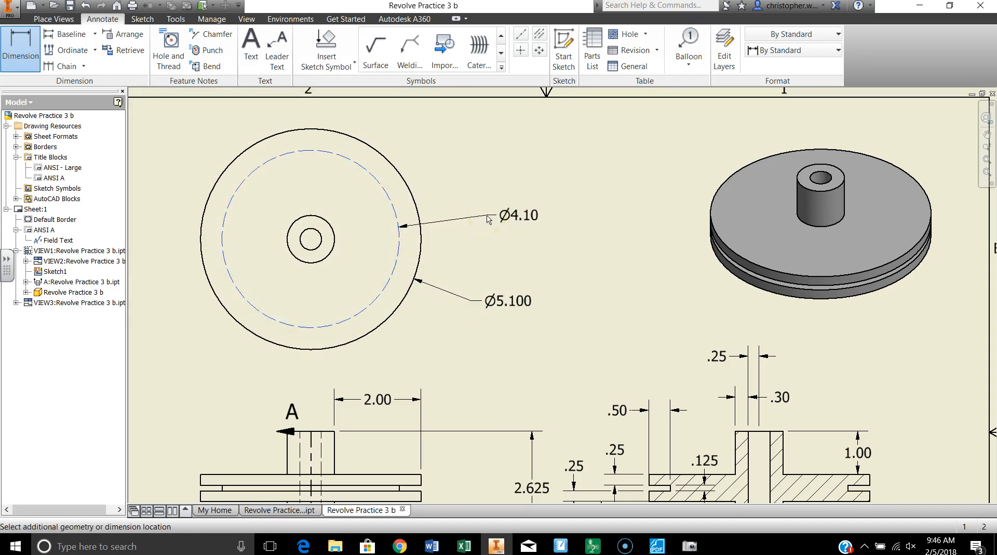
pyautogui.click(452, 313)
# Dimension the hub's outer diameter and the bore's diameter inside the disc in the top view, with default precision.
pyautogui.click(325, 256)
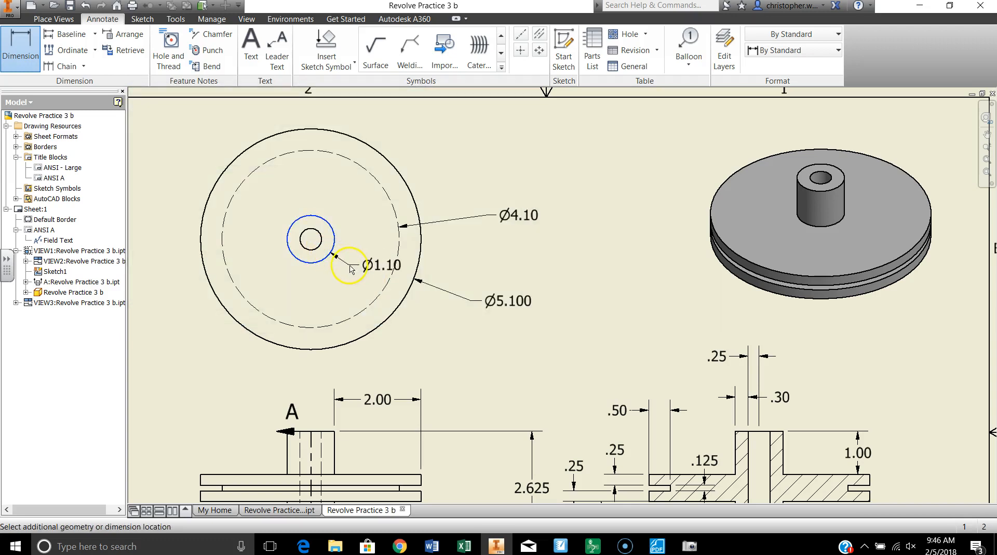
pyautogui.click(322, 281)
pyautogui.click(446, 313)
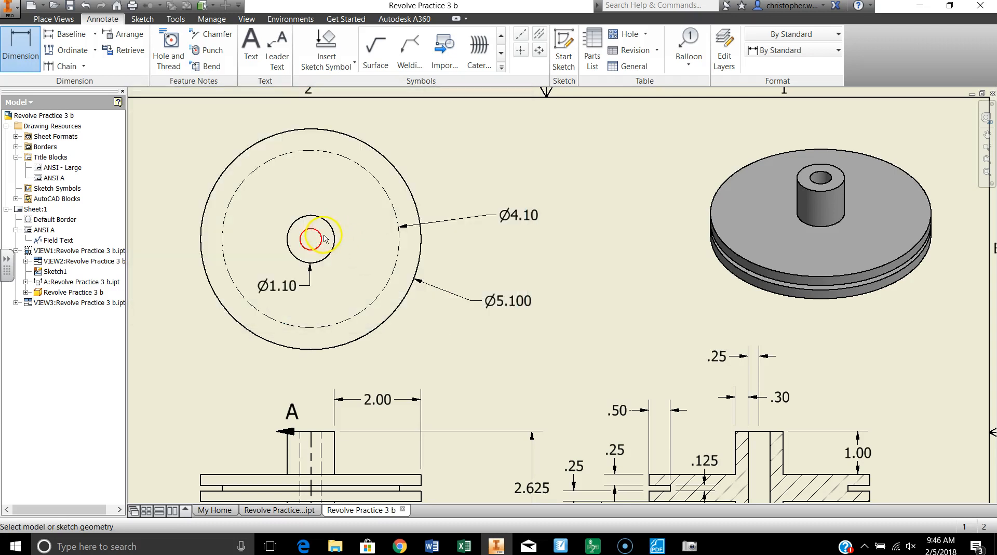
pyautogui.click(321, 247)
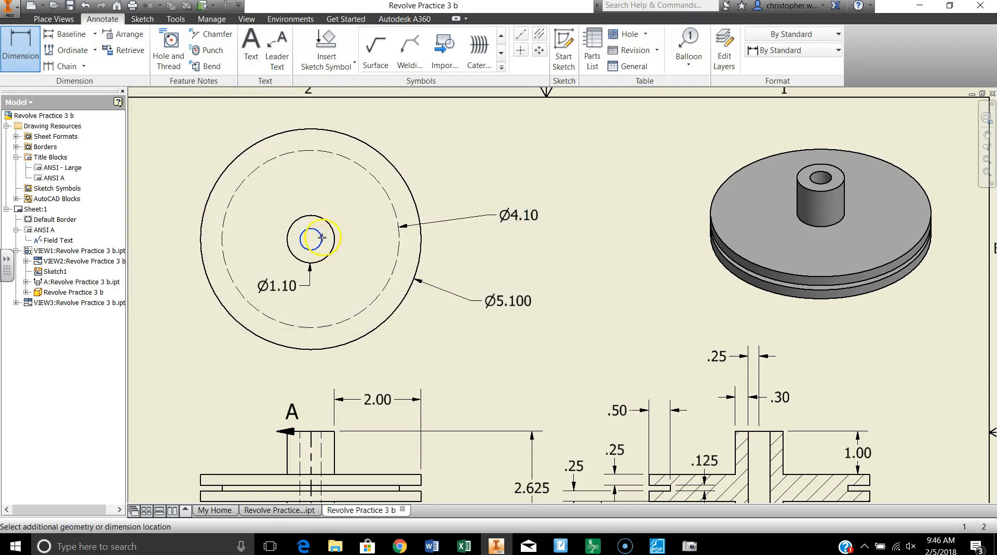
pyautogui.click(322, 193)
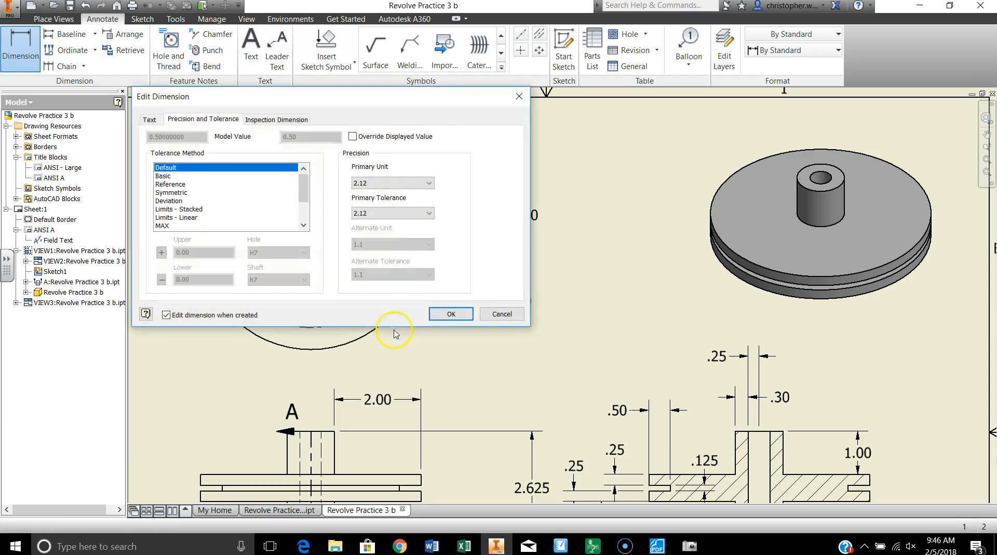
pyautogui.click(446, 314)
# Export the drawing as a PDF named Revolve Practice 3 b in the Documents folder and check the exported sheet.
pyautogui.scroll(-3, 496, 366)
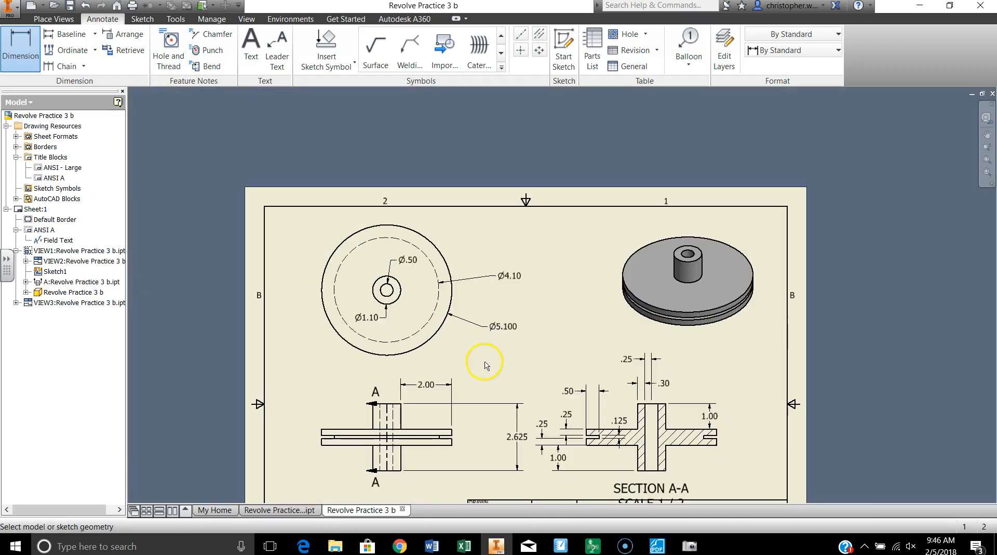
pyautogui.moveTo(528, 354)
pyautogui.mouseDown(button='middle')
pyautogui.moveTo(516, 238)
pyautogui.moveTo(503, 264)
pyautogui.mouseUp(button='middle')
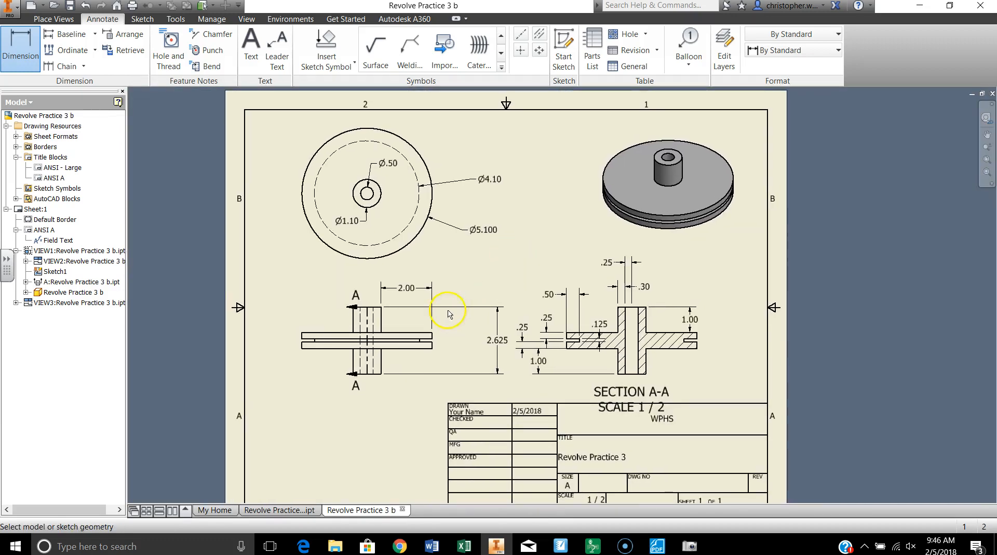
pyautogui.click(10, 7)
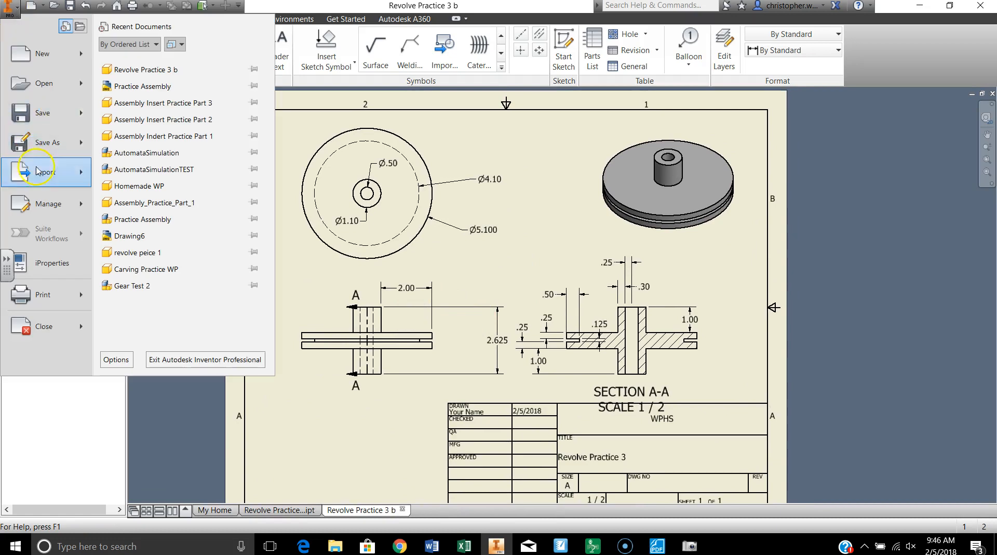
pyautogui.moveTo(45, 173)
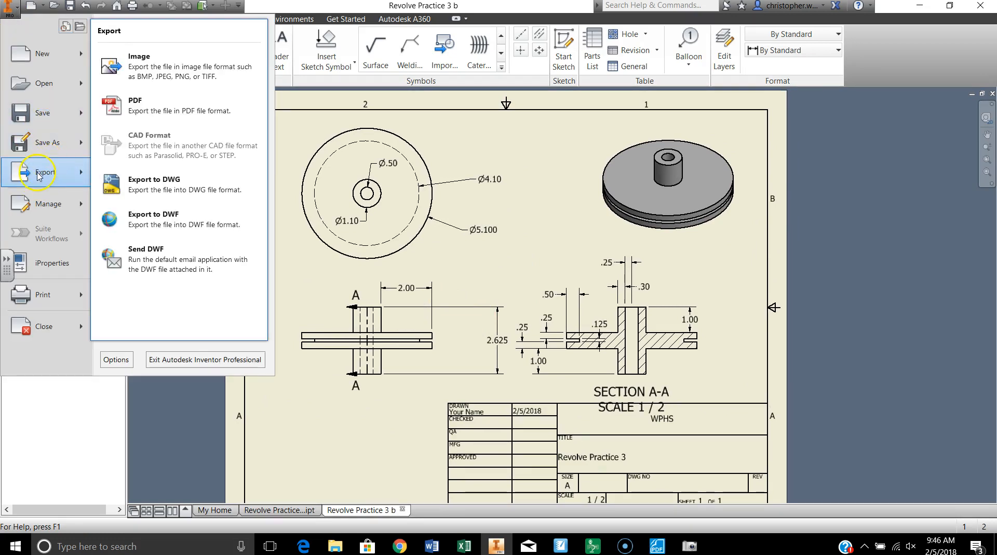
pyautogui.click(127, 106)
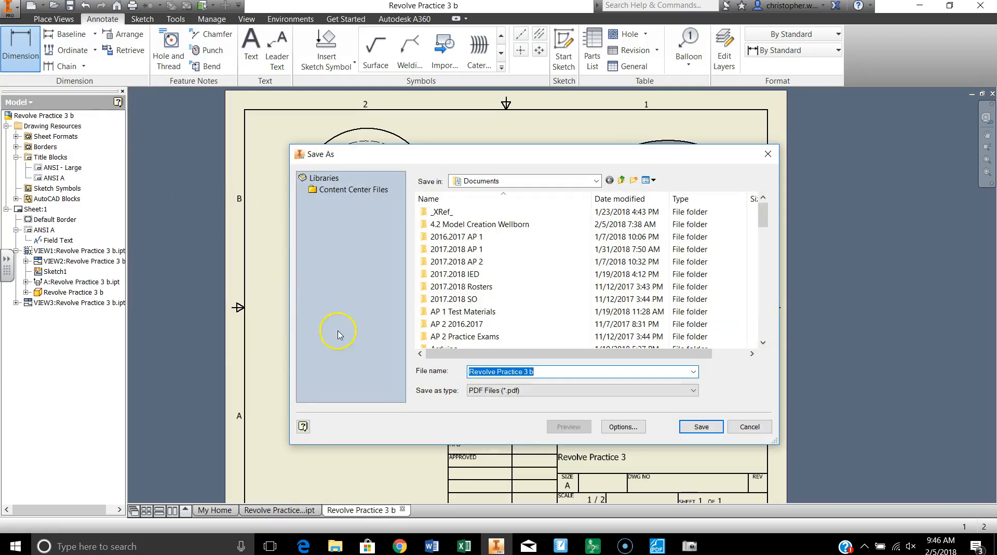
pyautogui.click(701, 427)
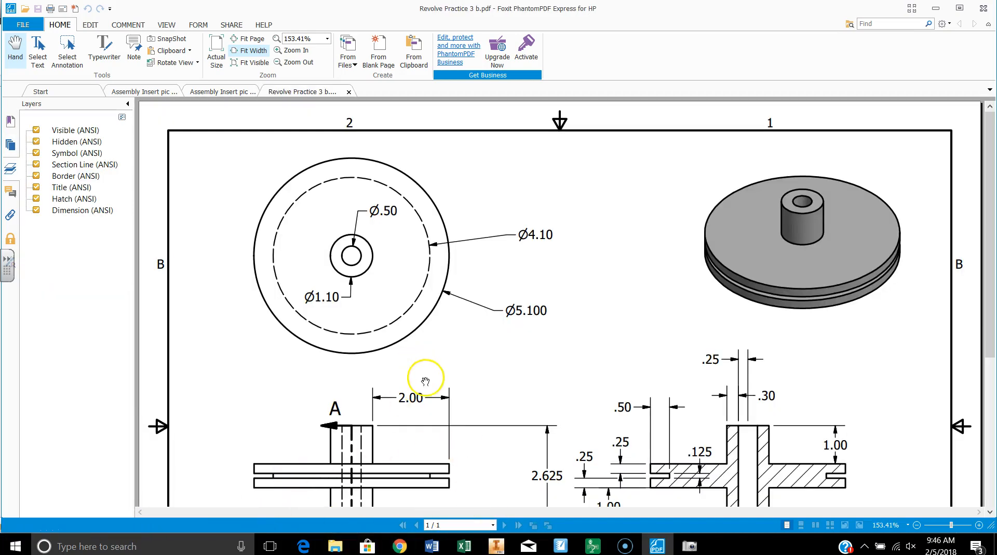
pyautogui.scroll(-4, 425, 384)
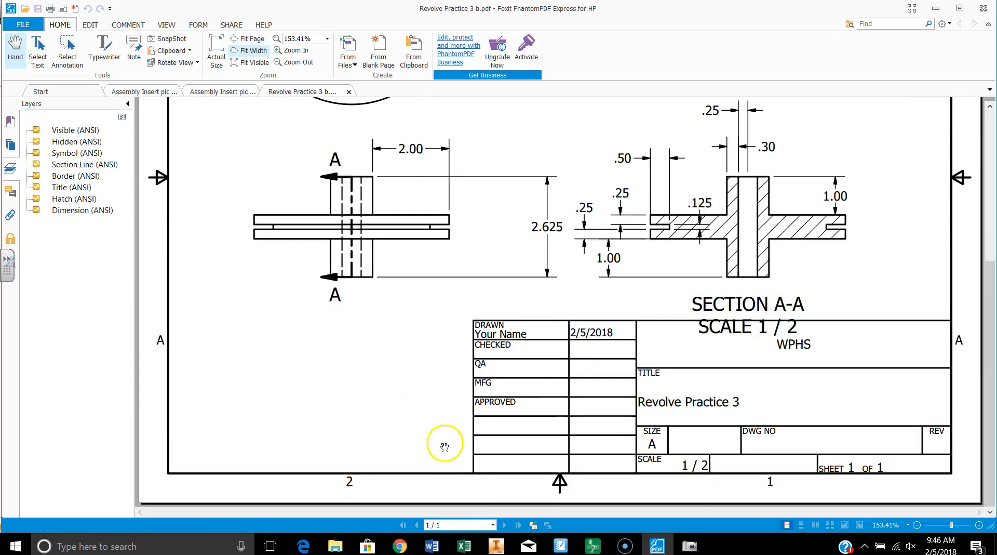